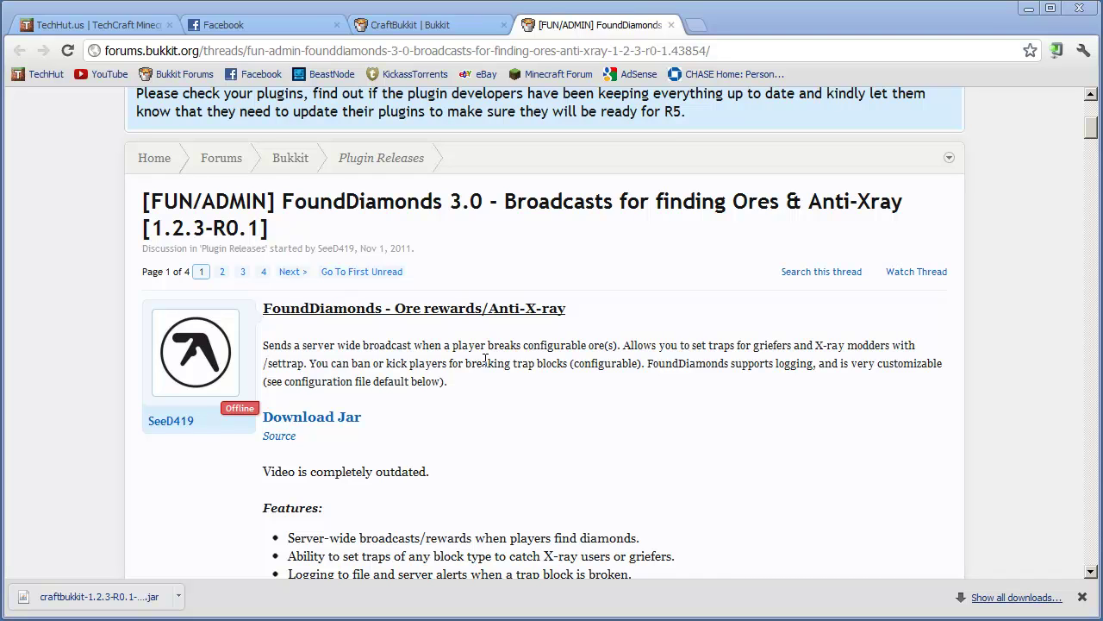
Download FoundDiamondsv3.0.jar from the Bukkit forum thread and keep the file
left_click(325, 423)
left_click(287, 598)
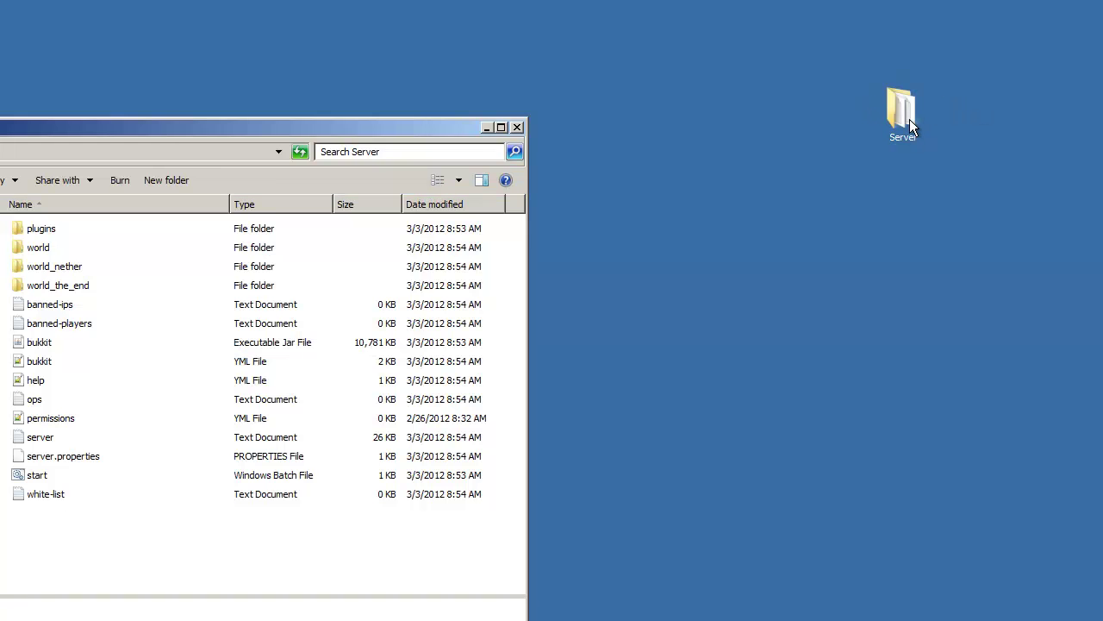
Move the FoundDiamonds jar into the Server\plugins folder
left_click_drag(168, 124, 583, 68)
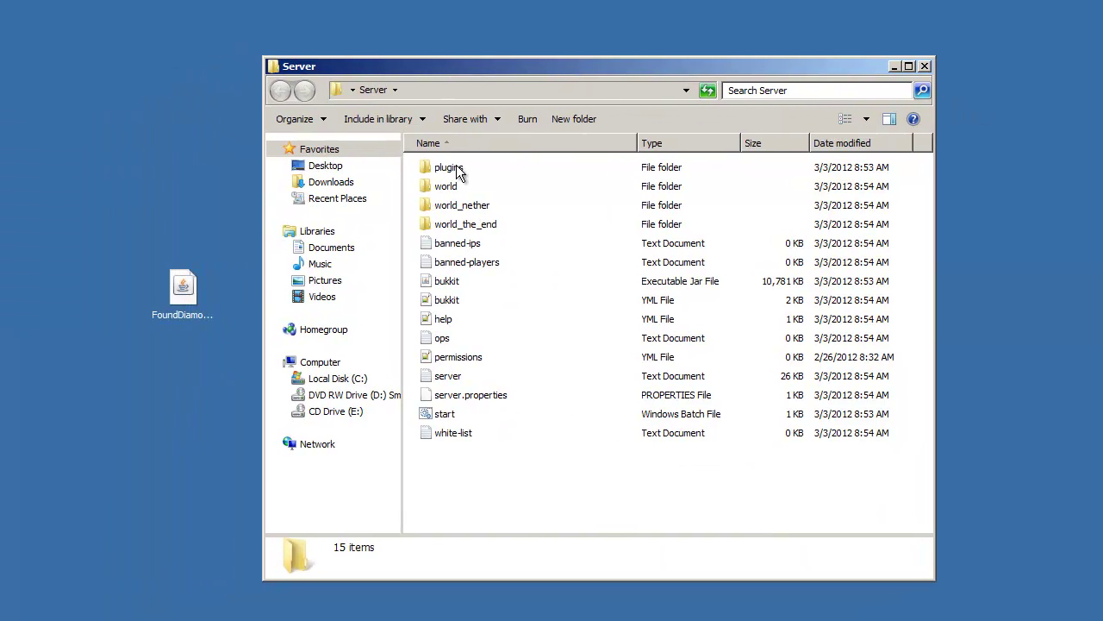
double_click(451, 171)
left_click_drag(519, 257, 521, 261)
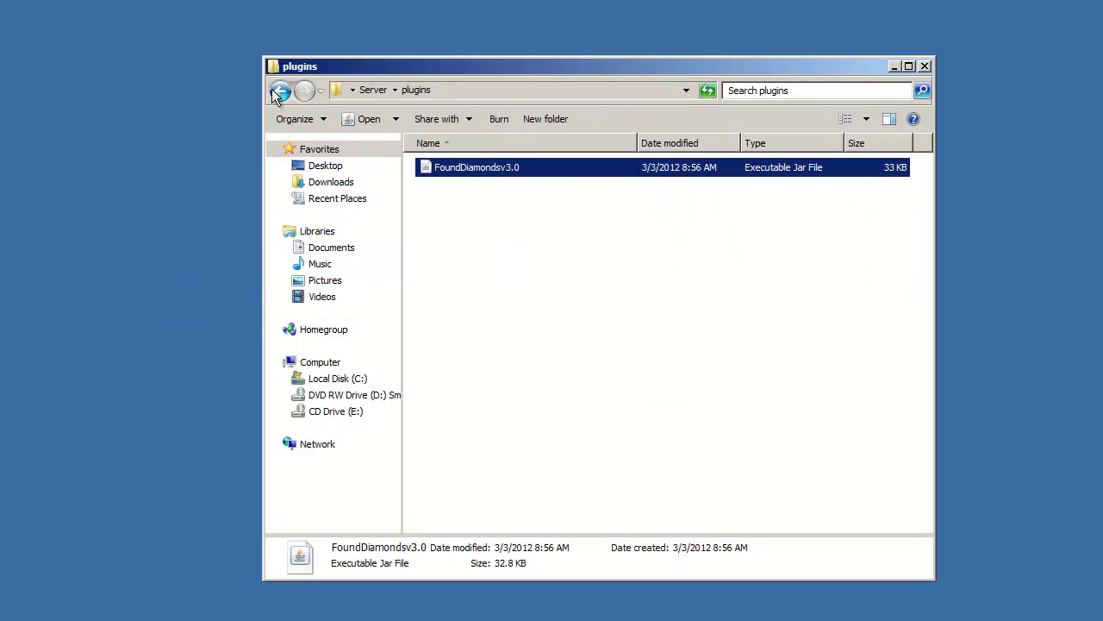
Run the server's start script to generate the plugin files, then shut it down with stop
left_click(280, 90)
double_click(445, 414)
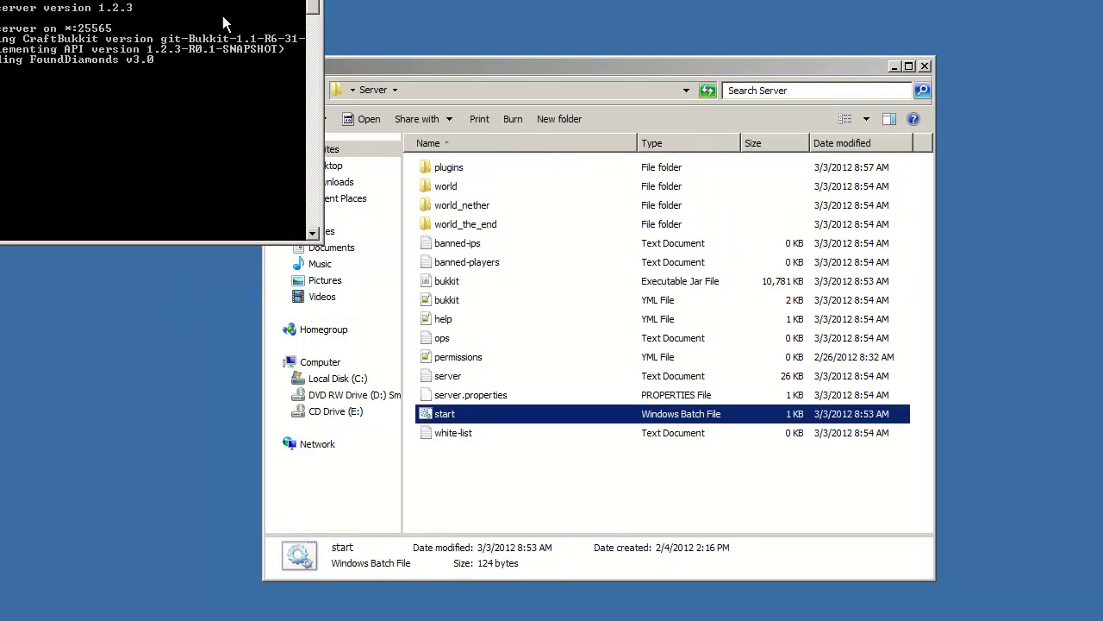
mouse_move(379, 74)
left_mouse_down()
mouse_move(428, 34)
mouse_move(419, 25)
left_mouse_up()
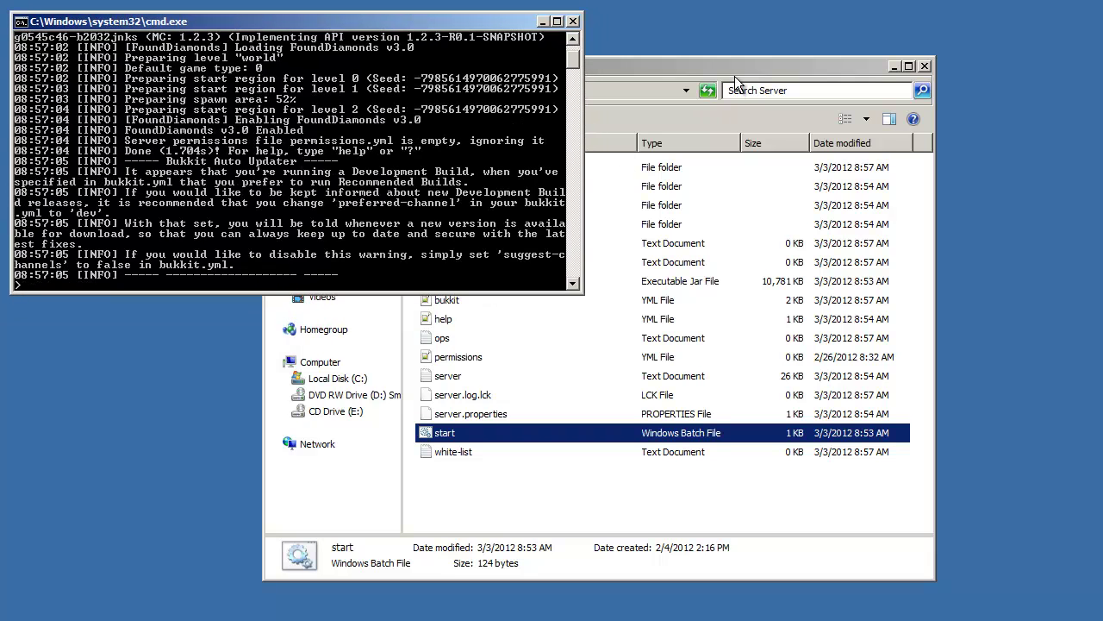
left_click_drag(728, 67, 900, 47)
left_click(628, 154)
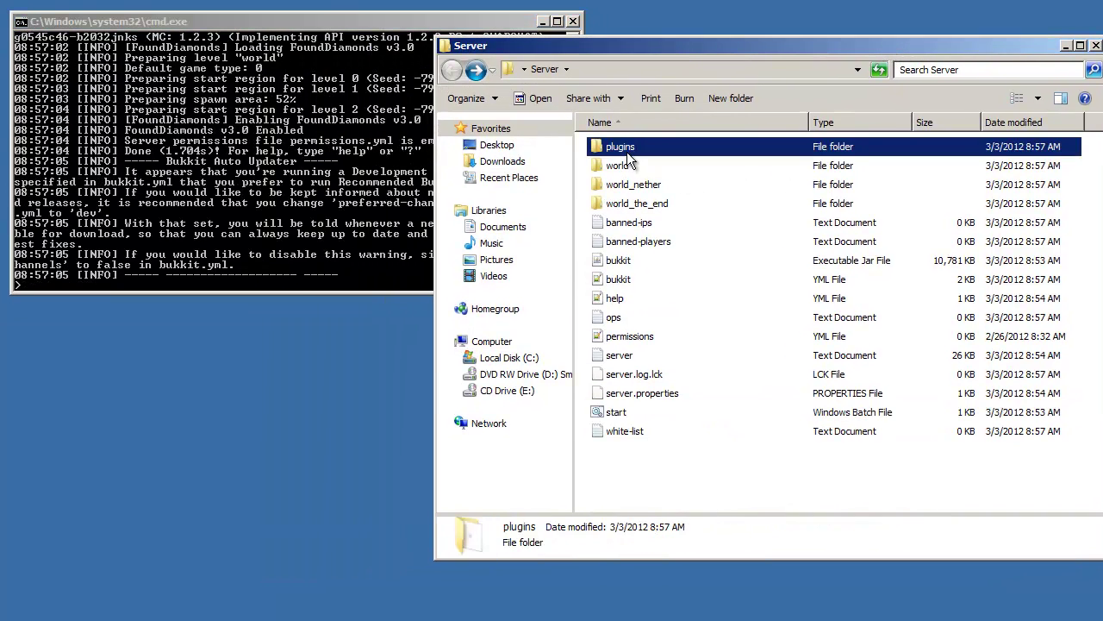
double_click(628, 153)
left_click(245, 146)
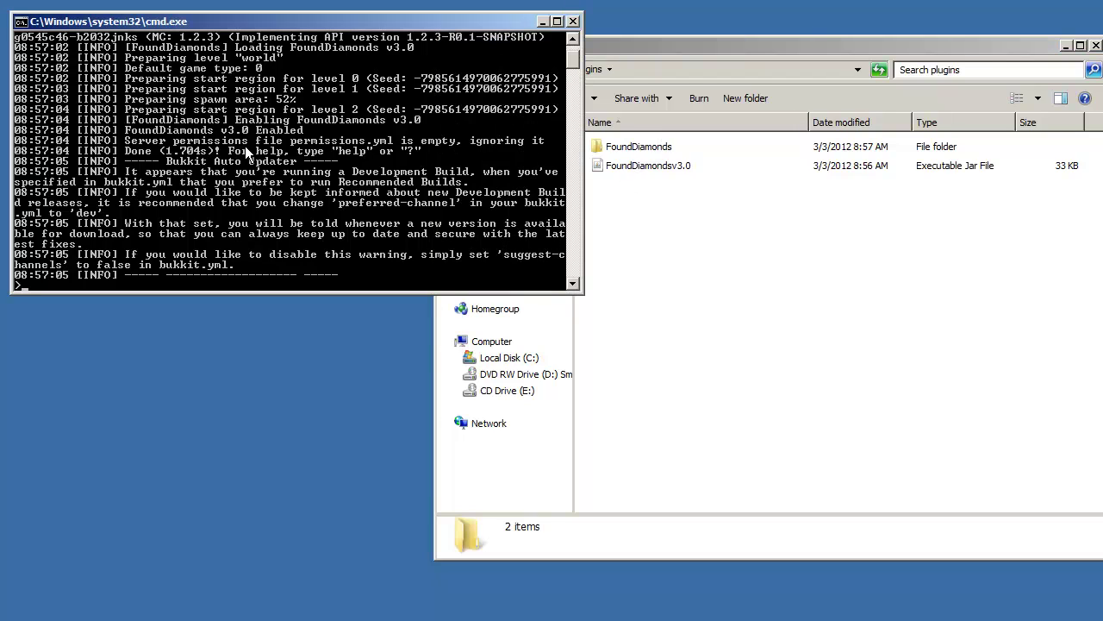
left_click(288, 285)
type("stop")
key("Return")
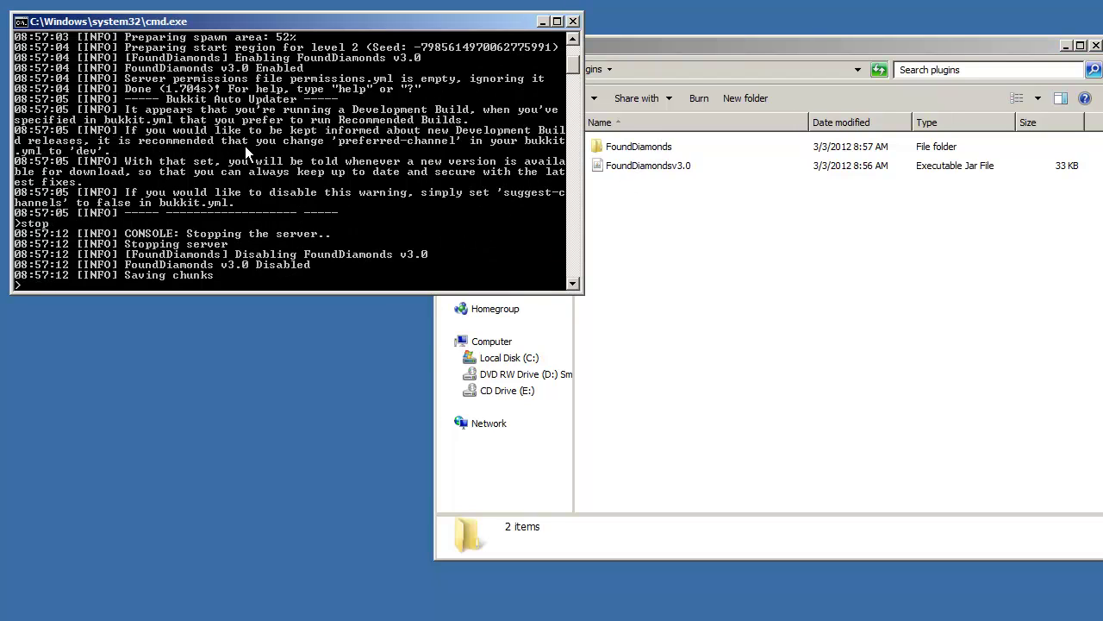
key("Return")
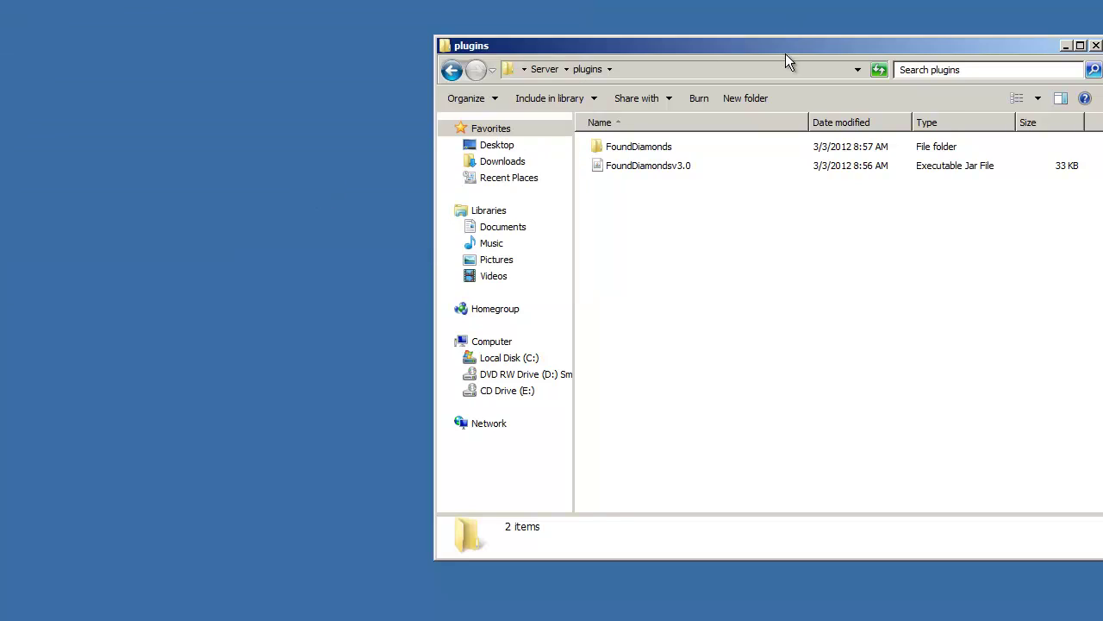
Open the FoundDiamonds folder and bring up the actions for FoundDiamonds.properties
left_click_drag(785, 54, 606, 58)
double_click(466, 151)
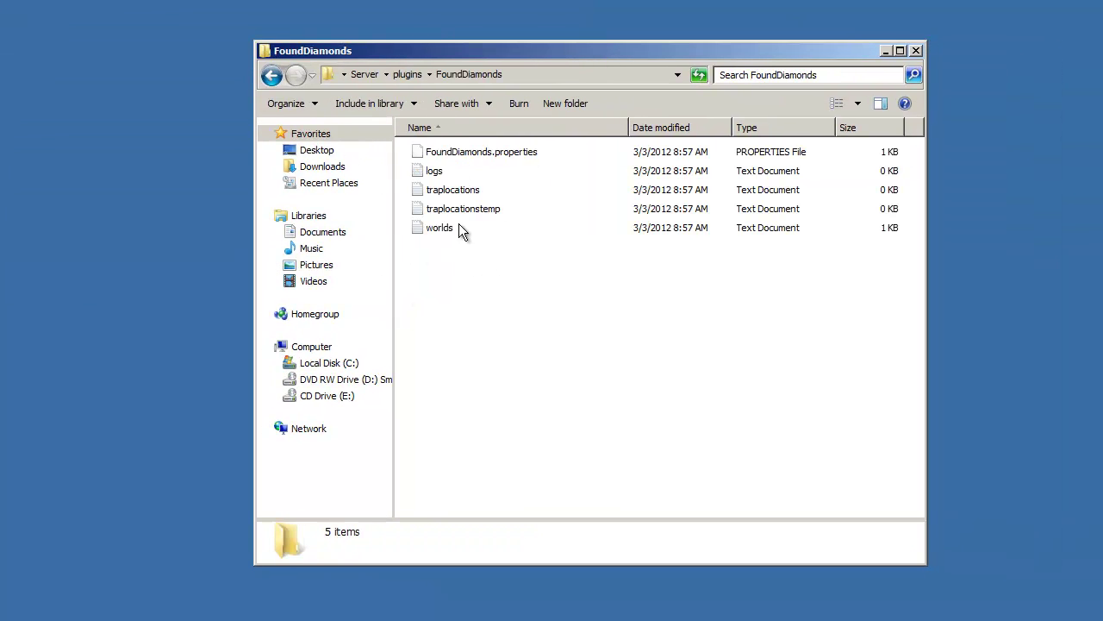
right_click(468, 148)
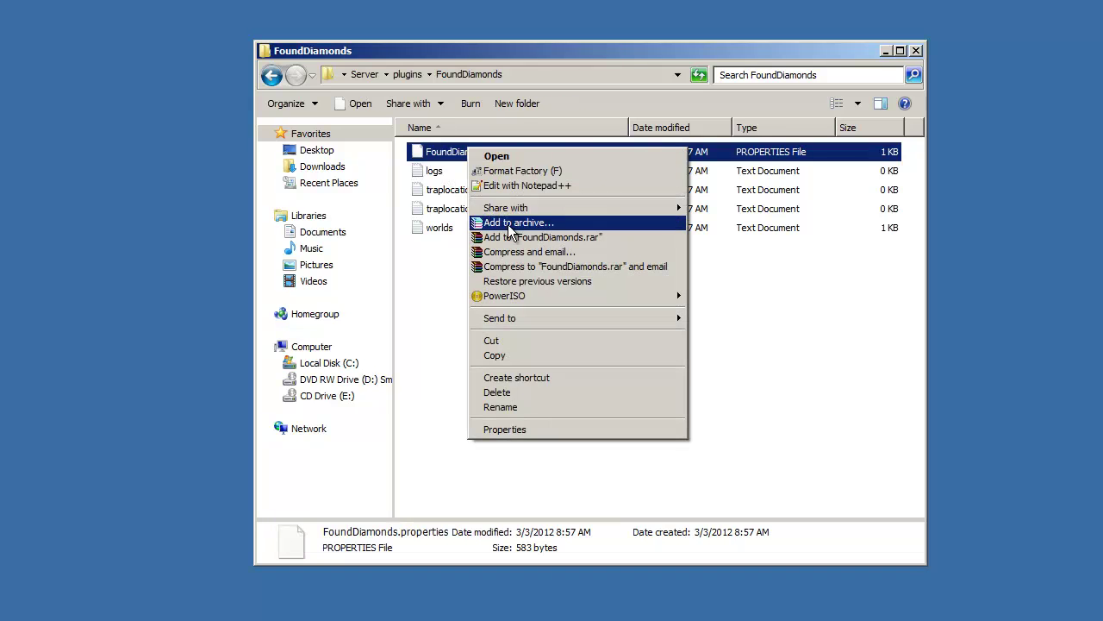
left_click(528, 185)
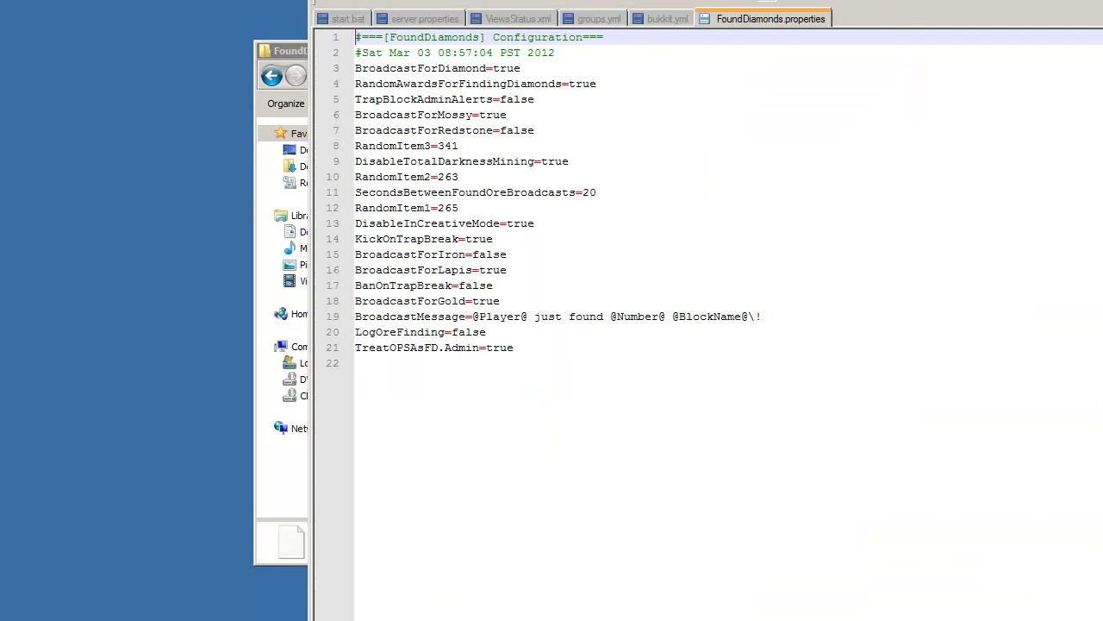
mouse_move(970, 141)
left_mouse_down()
mouse_move(972, 190)
mouse_move(824, 46)
mouse_move(833, 38)
left_mouse_up()
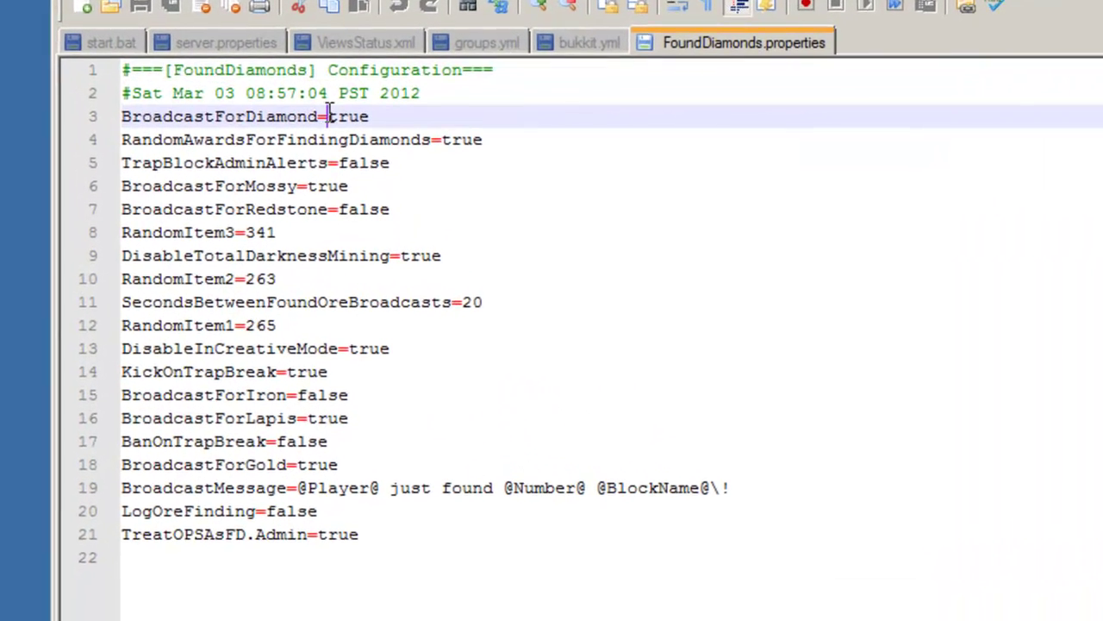
left_click_drag(354, 149, 382, 149)
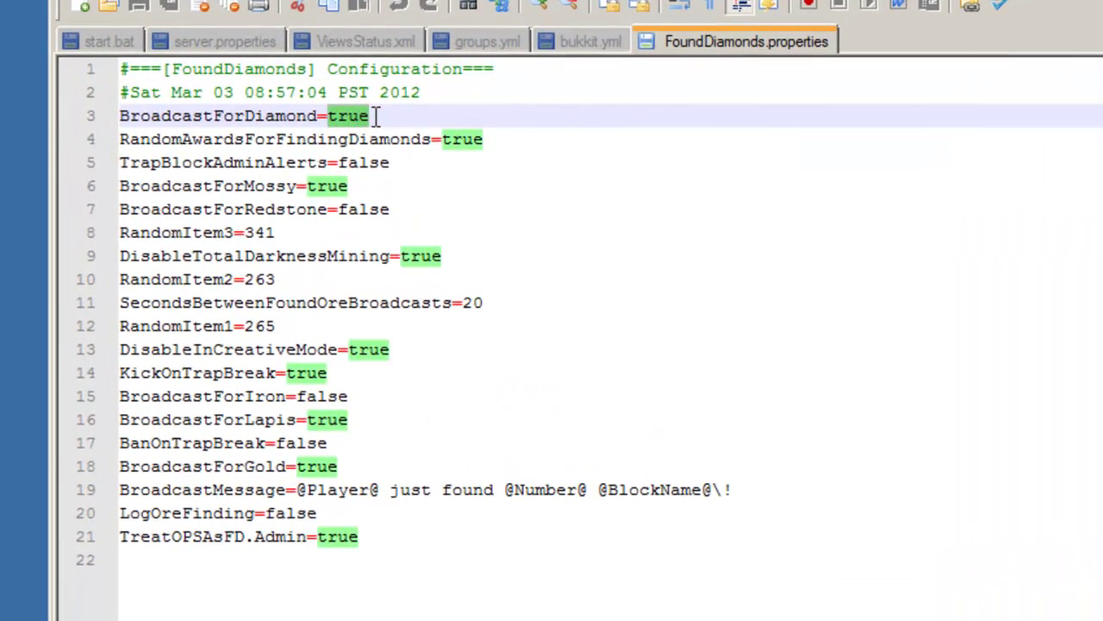
left_click(376, 116)
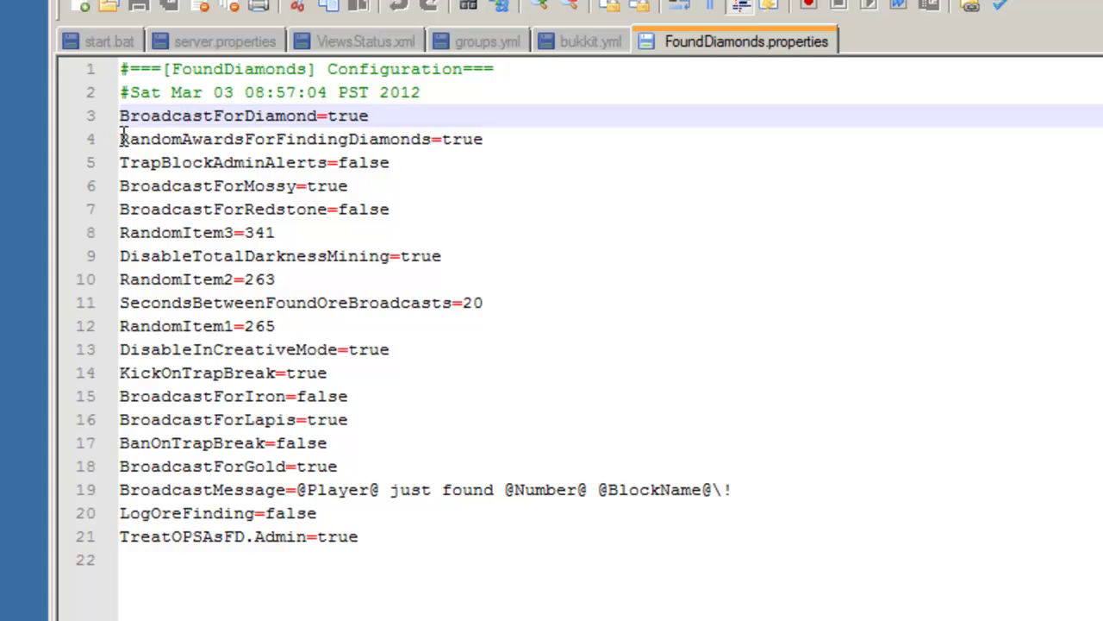
mouse_move(121, 138)
left_mouse_down()
mouse_move(492, 147)
mouse_move(445, 141)
left_mouse_up()
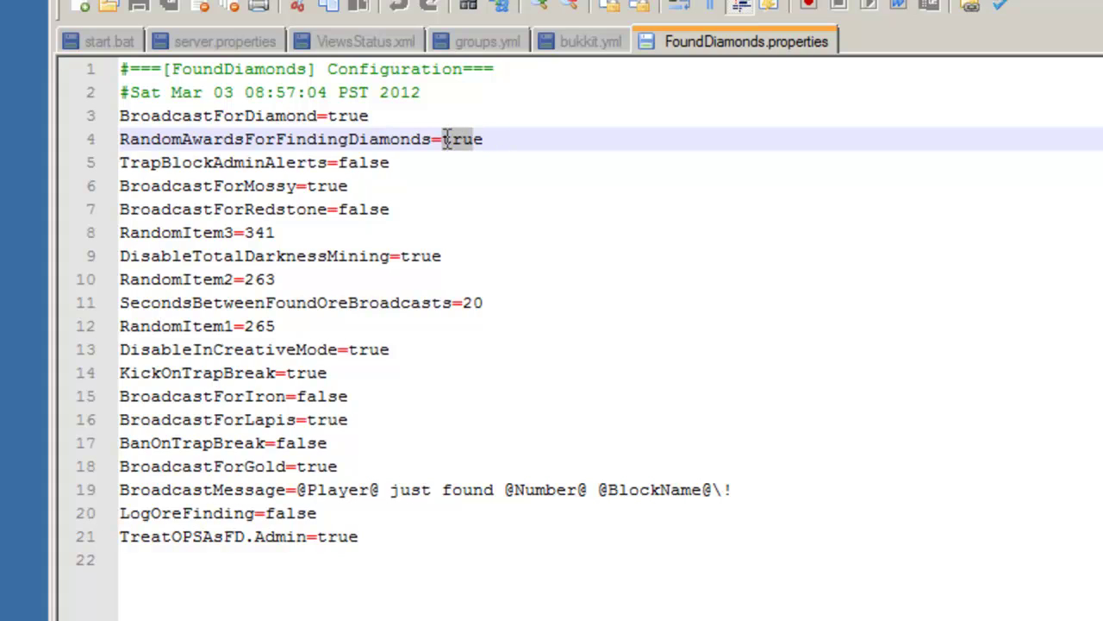
left_click(108, 162)
left_click(149, 162)
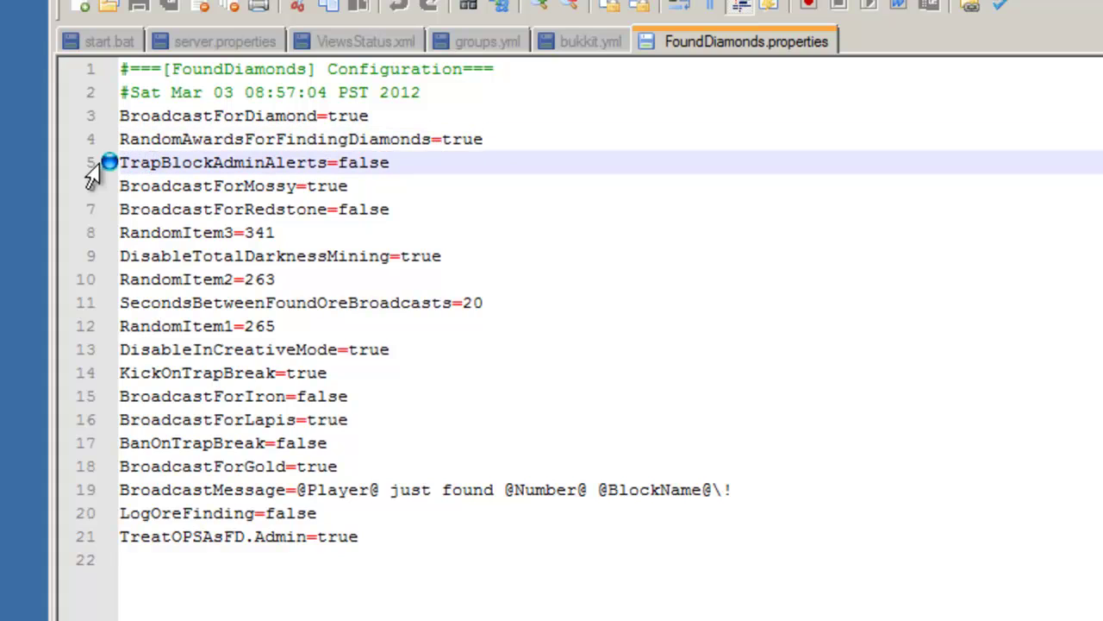
left_click(108, 162)
left_click_drag(255, 162, 392, 160)
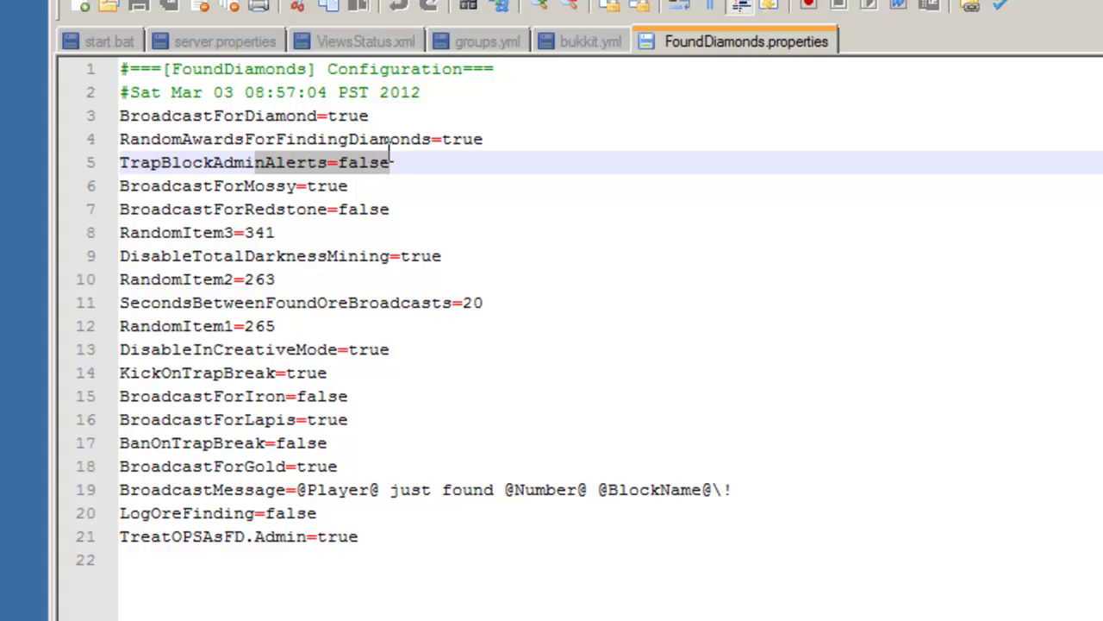
left_click(455, 184)
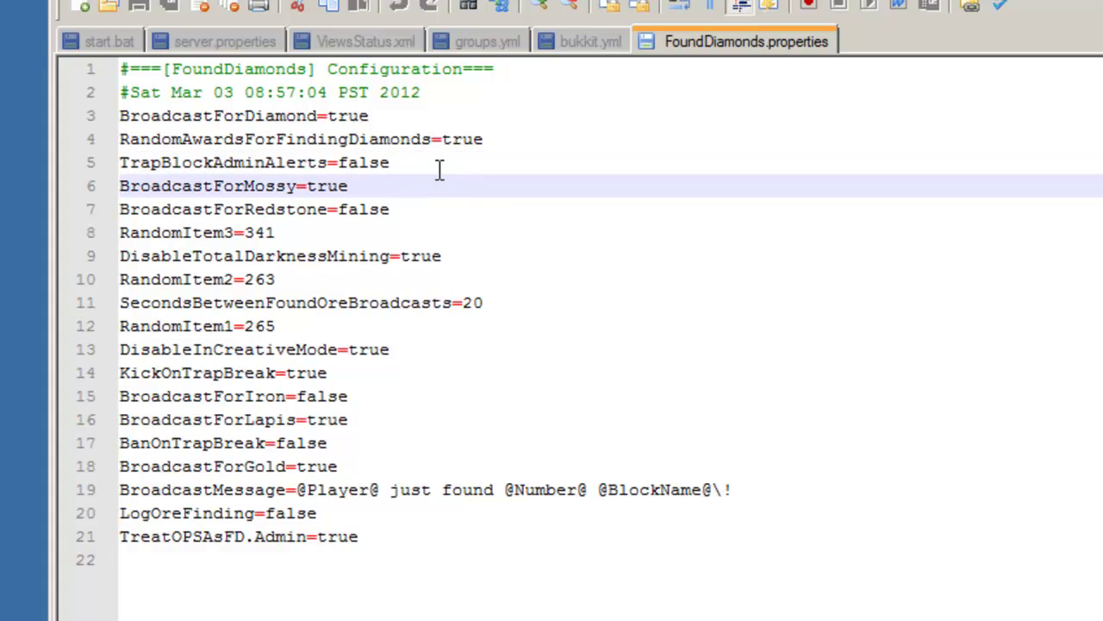
left_click_drag(439, 170, 122, 162)
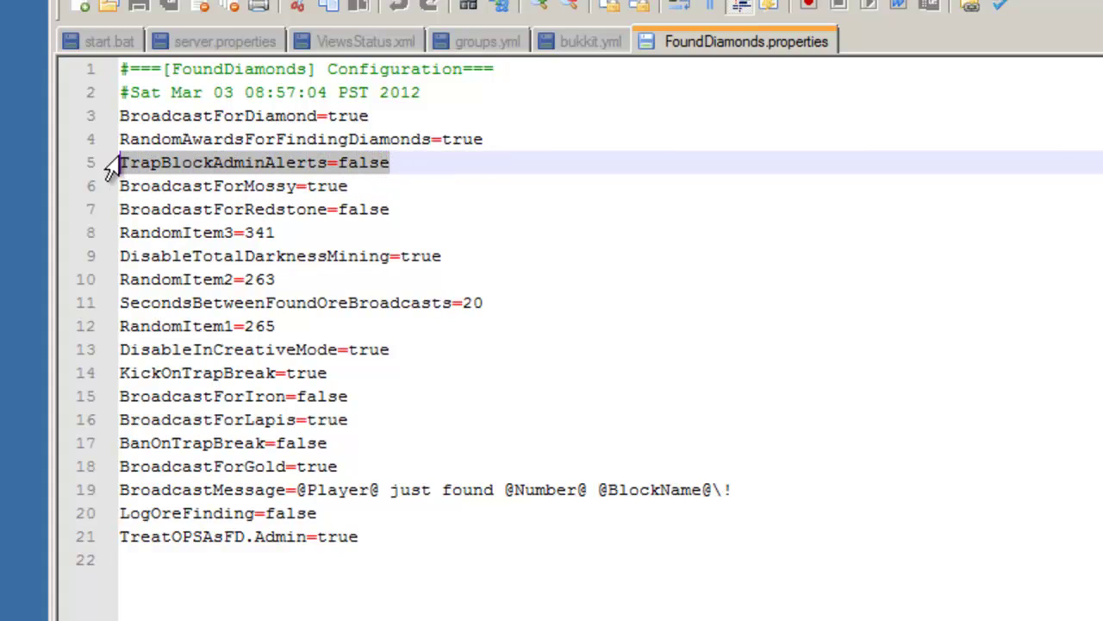
double_click(399, 164)
type("tru")
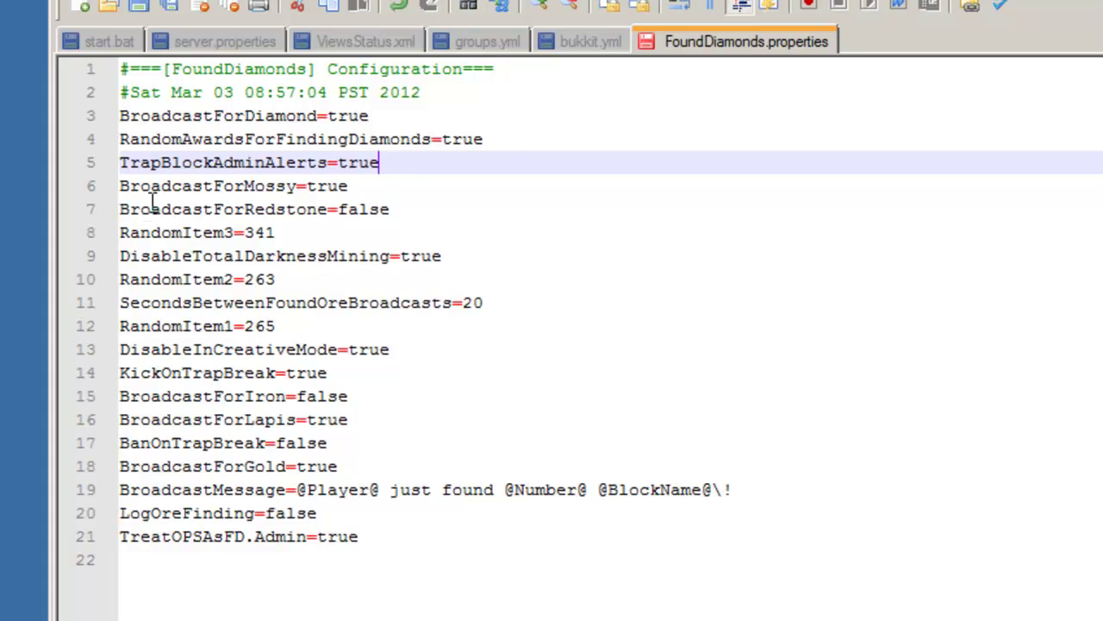
left_click_drag(151, 186, 306, 194)
left_click(201, 206)
double_click(317, 194)
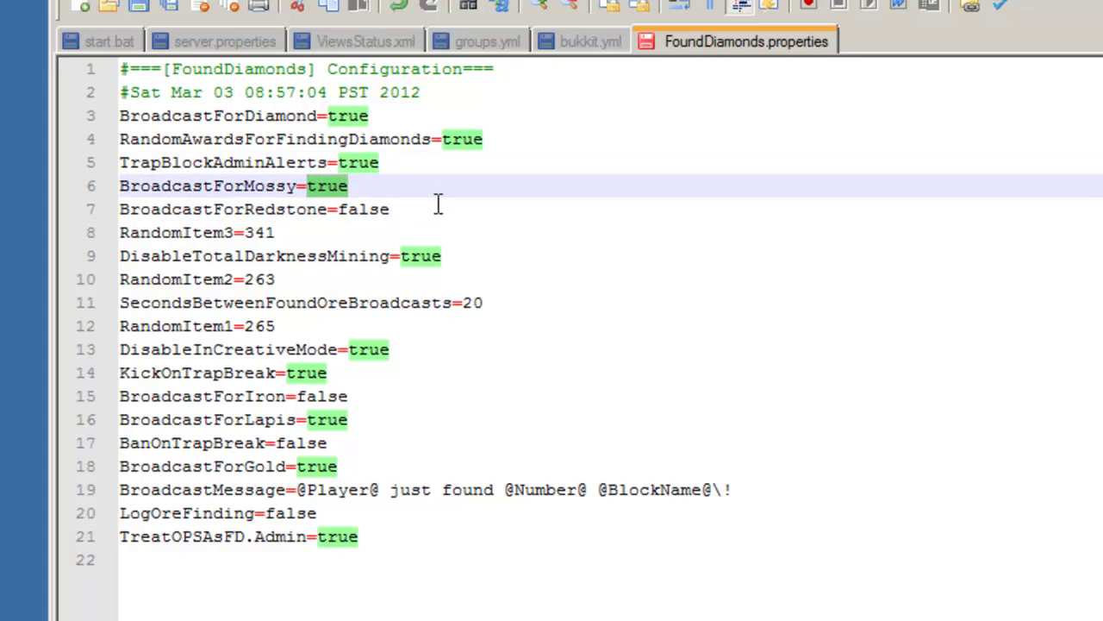
type("fals")
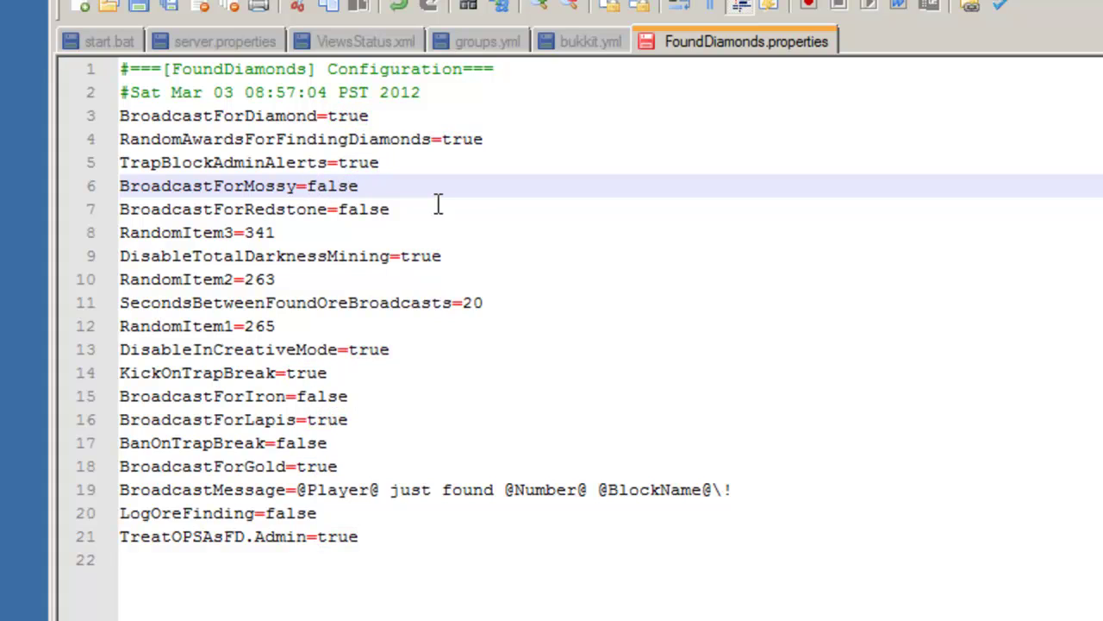
left_click_drag(181, 233, 298, 227)
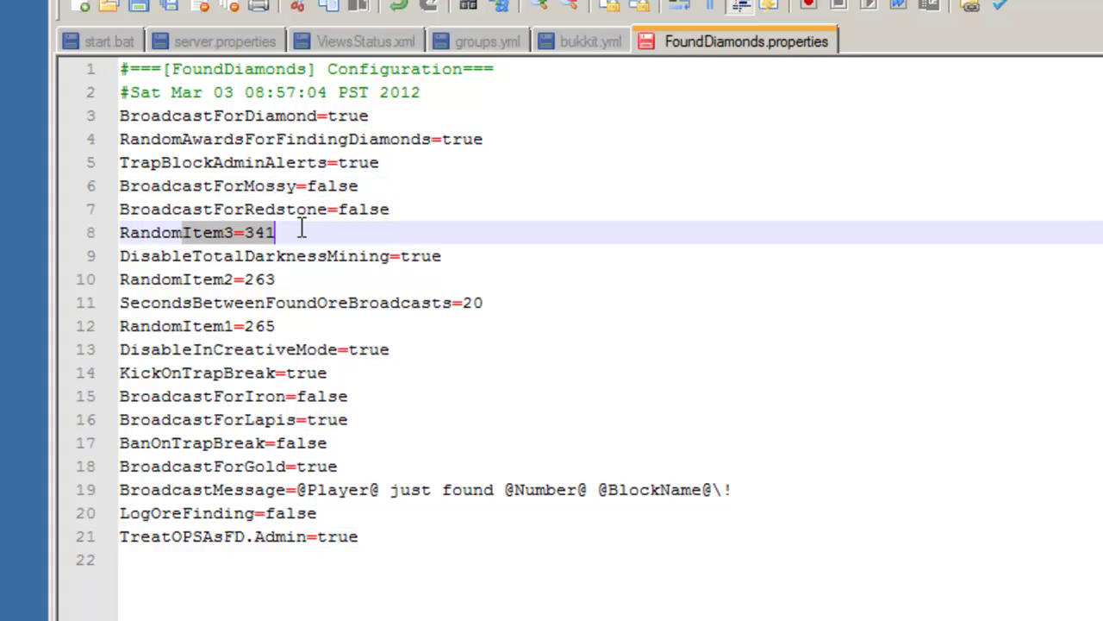
left_click_drag(183, 280, 278, 277)
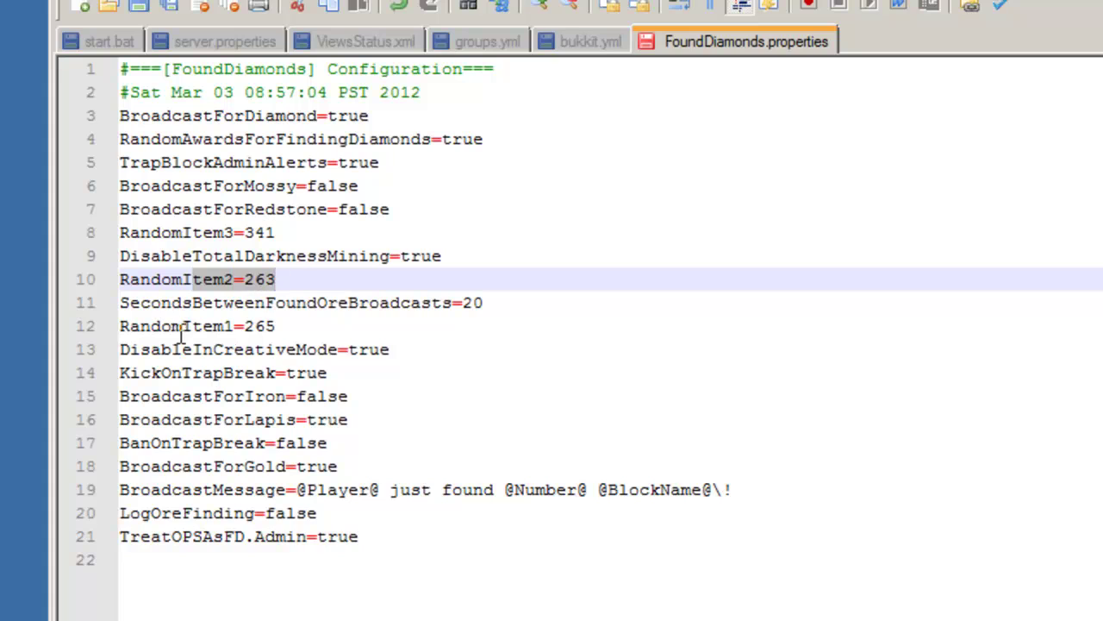
left_click_drag(183, 326, 277, 326)
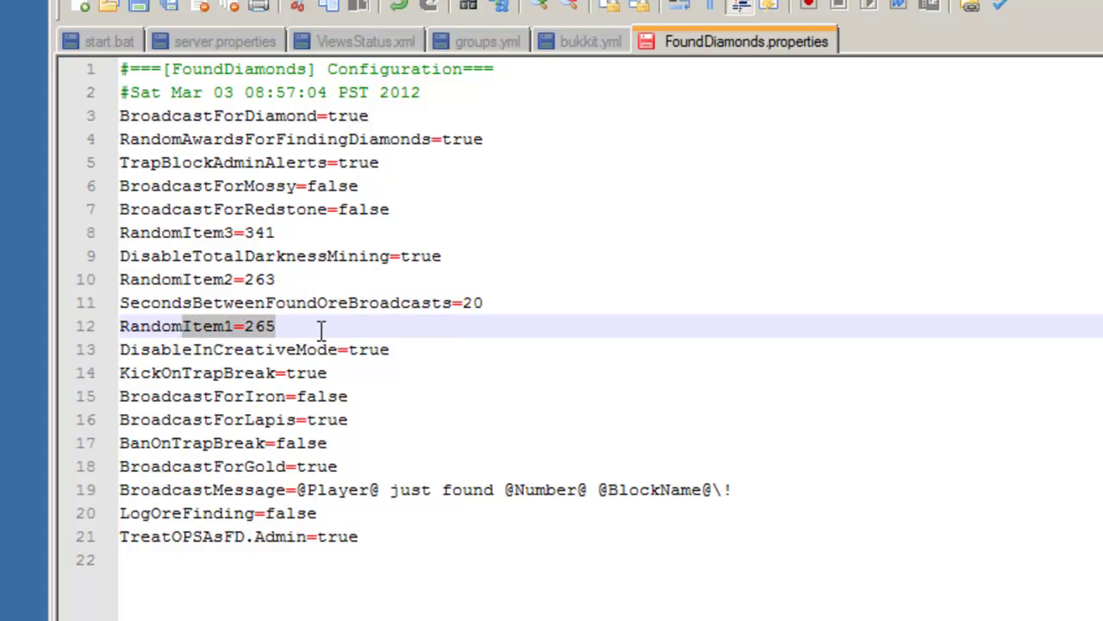
left_click(310, 328)
key("shift+Right")
left_click(359, 284)
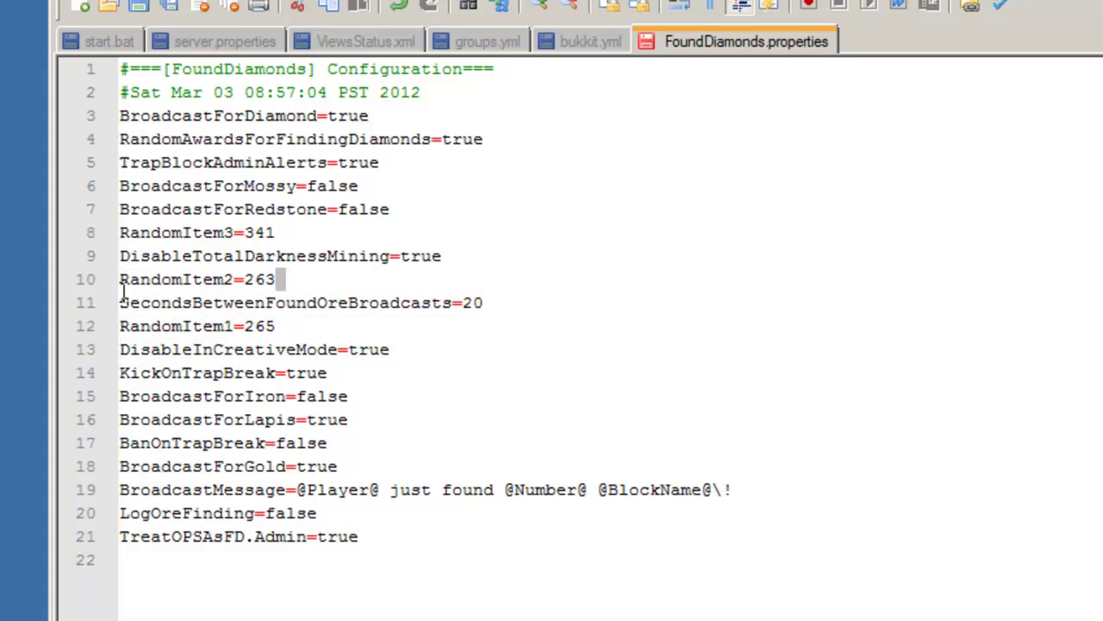
left_click(121, 303)
left_click_drag(319, 233, 121, 234)
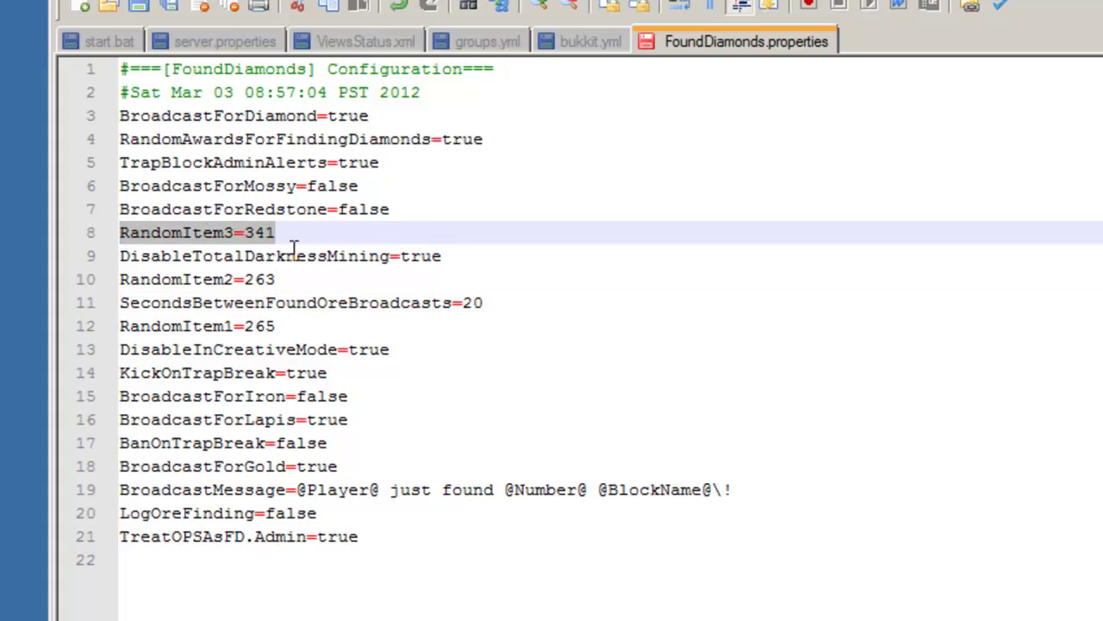
Review DisableTotalDarknessMining, DisableInCreativeMode=true, KickOnTrapBreak=true and the iron and lapis broadcast settings
mouse_move(160, 256)
left_mouse_down()
mouse_move(418, 252)
mouse_move(400, 258)
left_mouse_up()
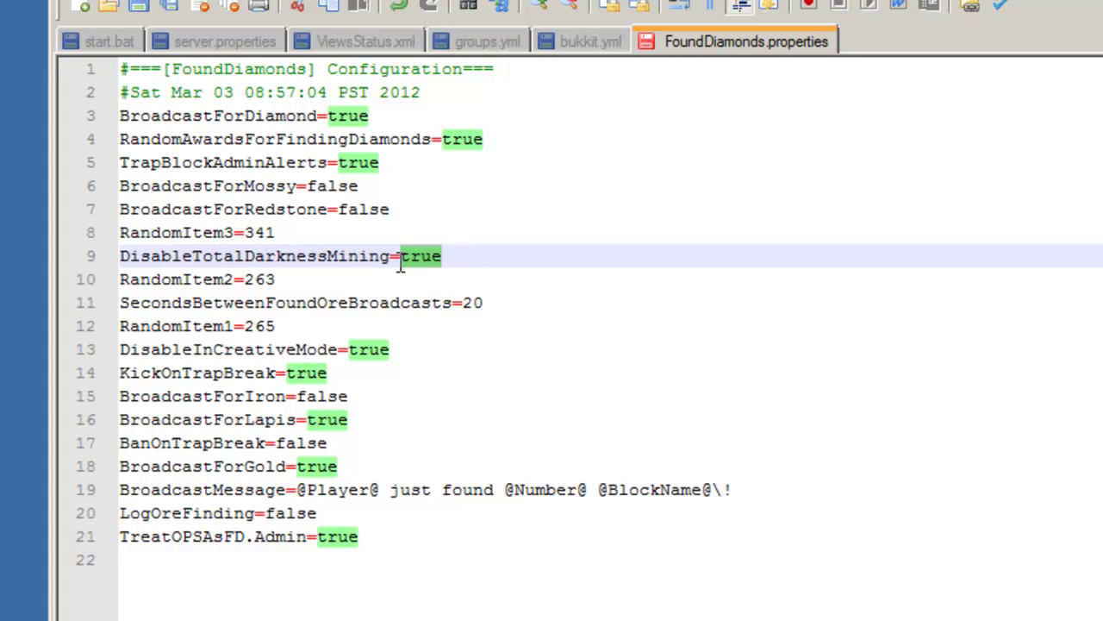
left_click(162, 349)
mouse_move(170, 345)
left_mouse_down()
mouse_move(284, 337)
mouse_move(390, 352)
left_mouse_up()
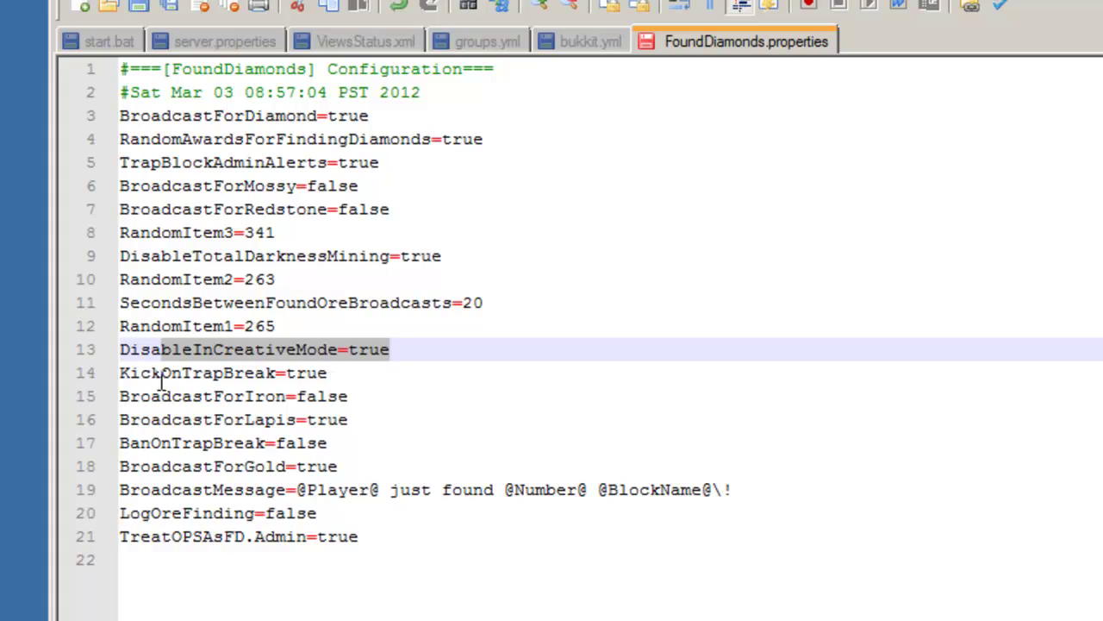
left_click(327, 373)
mouse_move(307, 373)
left_mouse_down()
mouse_move(129, 376)
mouse_move(108, 388)
mouse_move(299, 395)
left_mouse_up()
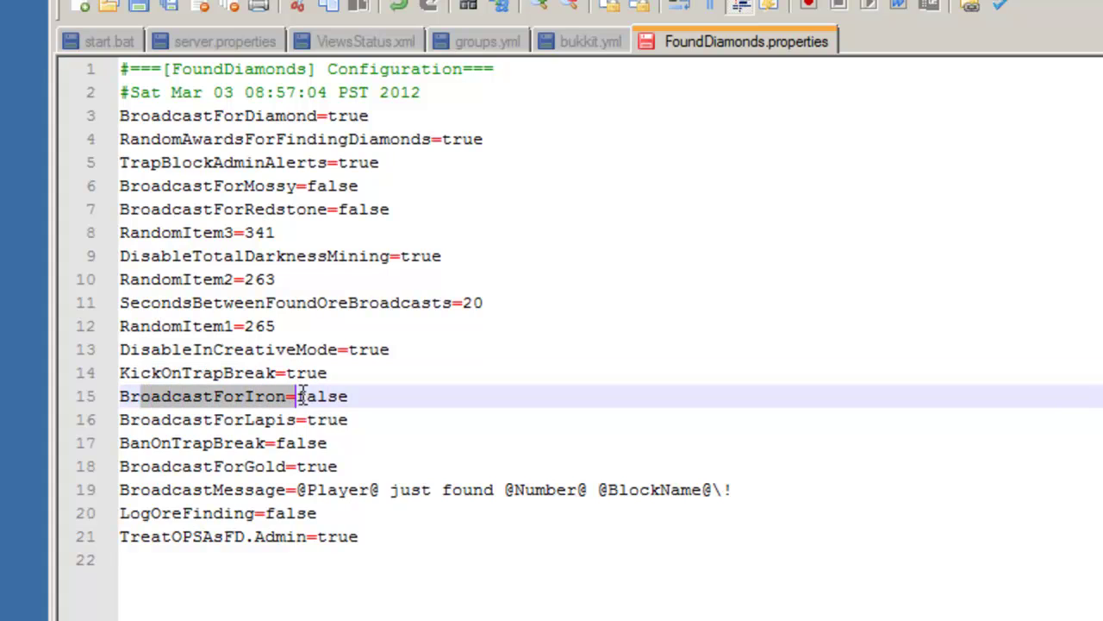
left_click(303, 395)
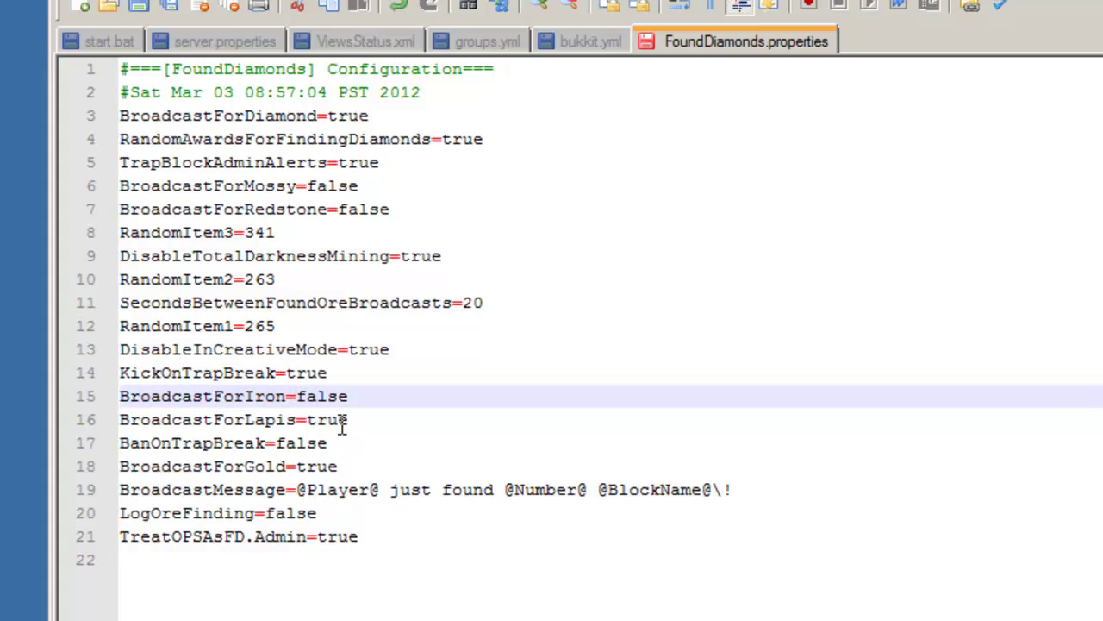
left_click(191, 396)
left_click(193, 420)
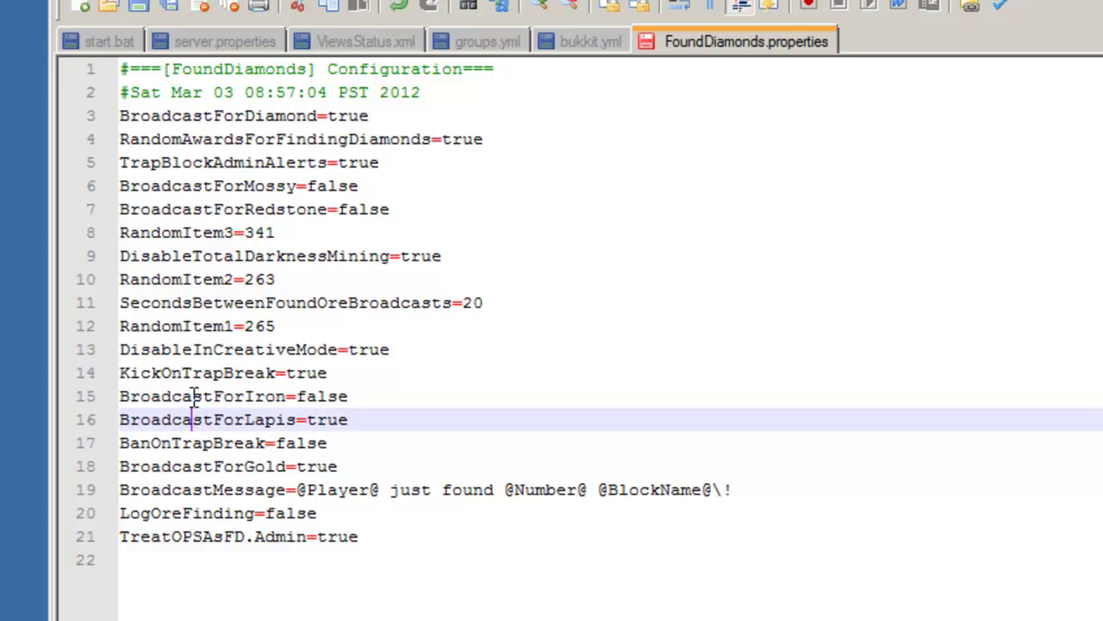
mouse_move(353, 422)
left_mouse_down()
mouse_move(147, 389)
mouse_move(113, 396)
left_mouse_up()
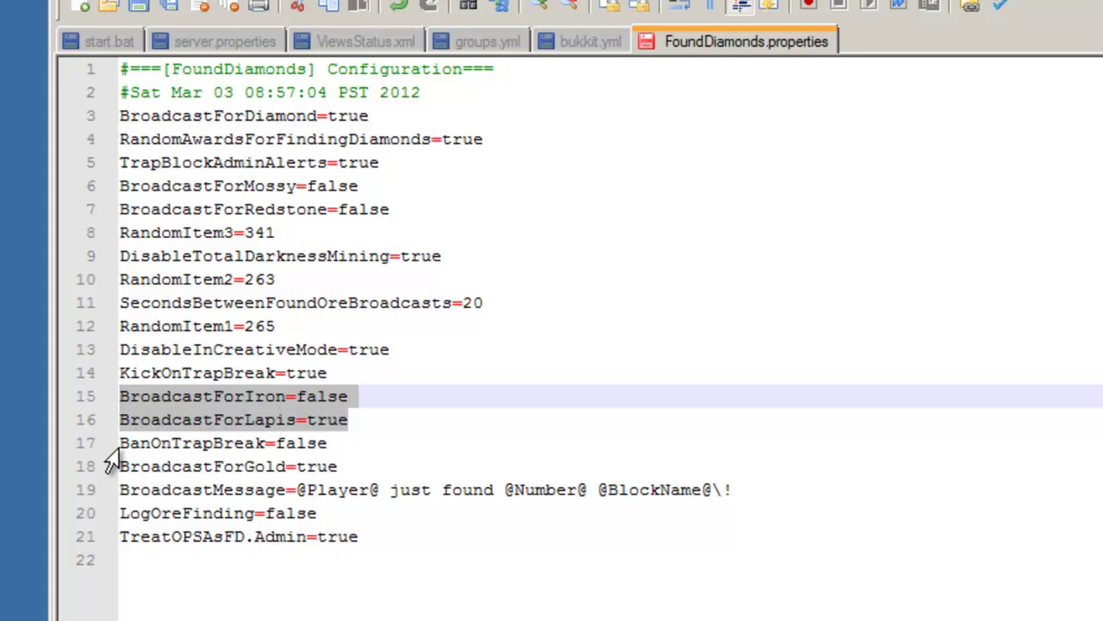
left_click_drag(119, 443, 332, 443)
left_click(330, 443)
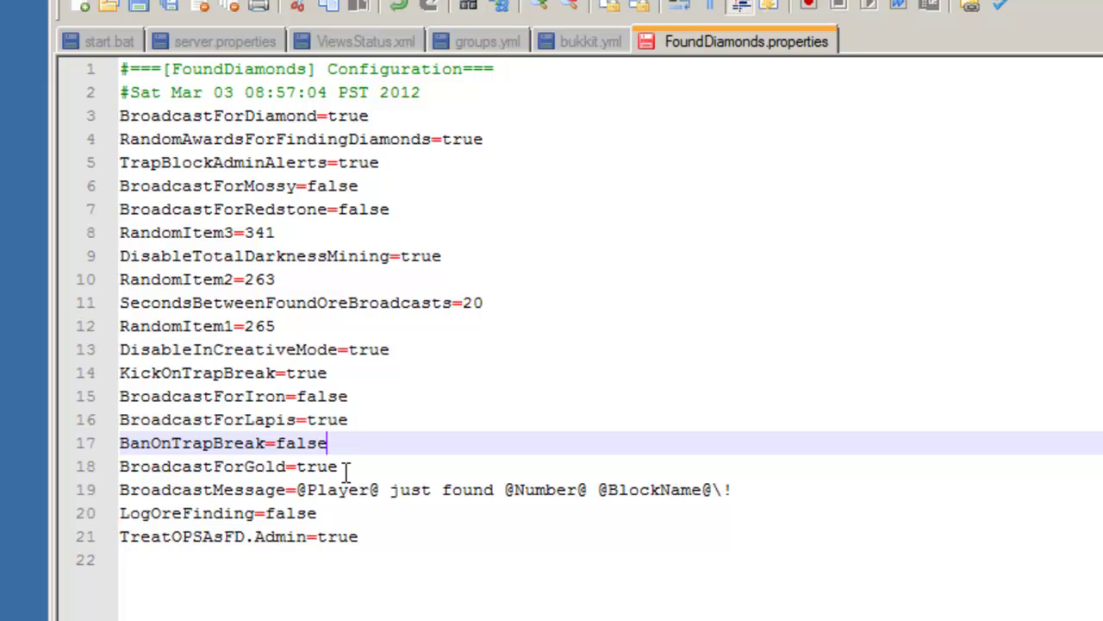
left_click_drag(160, 466, 287, 473)
left_click(333, 472)
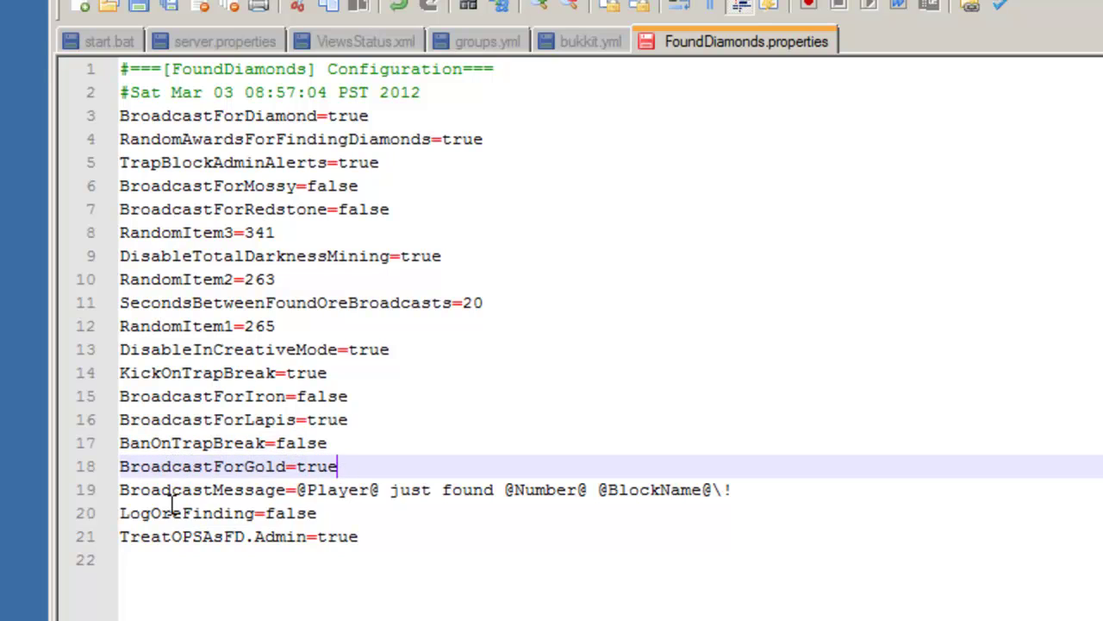
left_click_drag(140, 489, 424, 489)
left_click(393, 489)
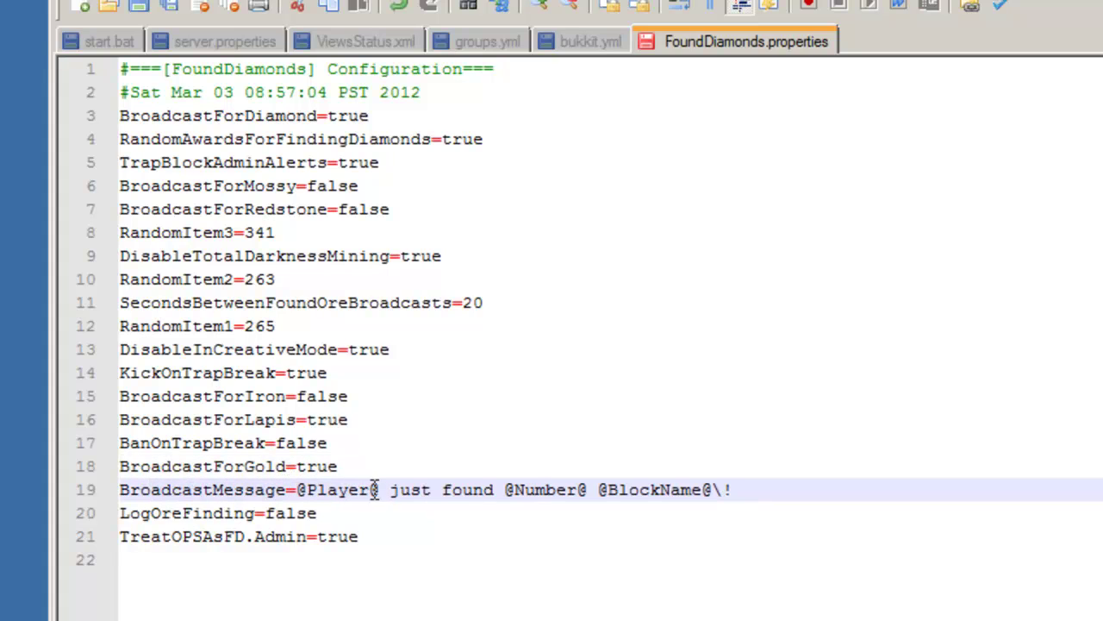
left_click_drag(505, 488, 733, 488)
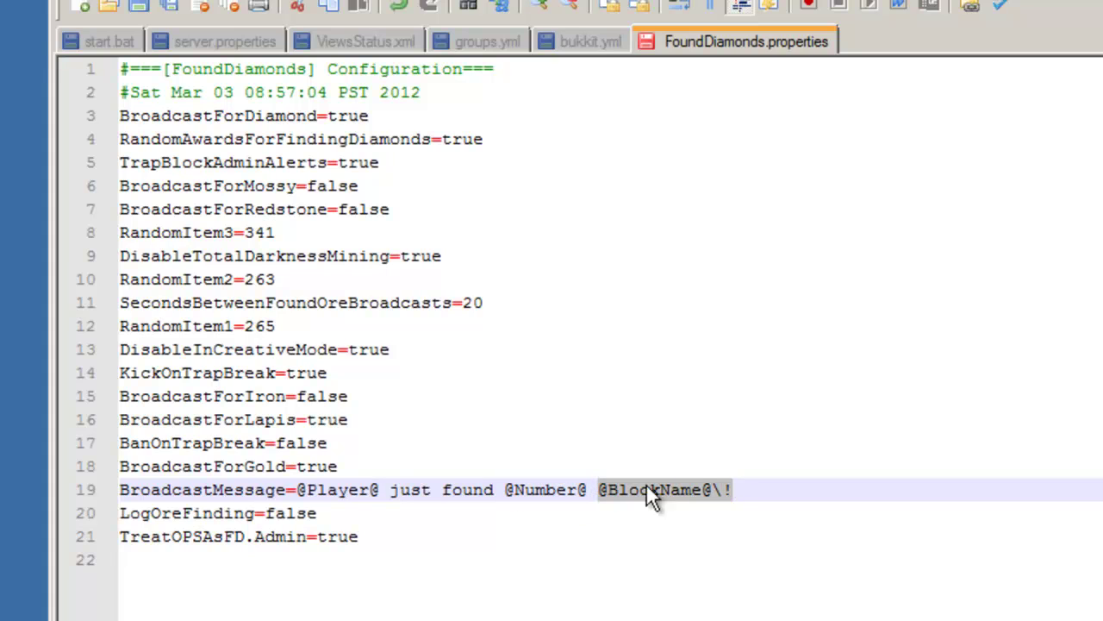
Review the LogOreFinding=false and TreatOPSAsFD.Admin=true settings
left_click(141, 512)
double_click(141, 513)
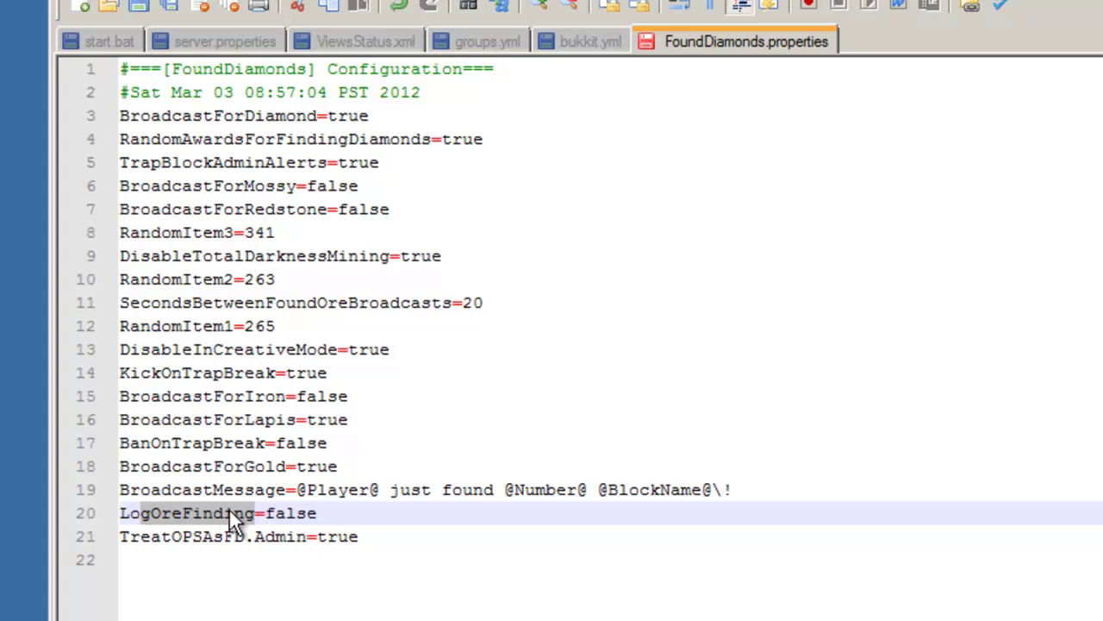
double_click(287, 512)
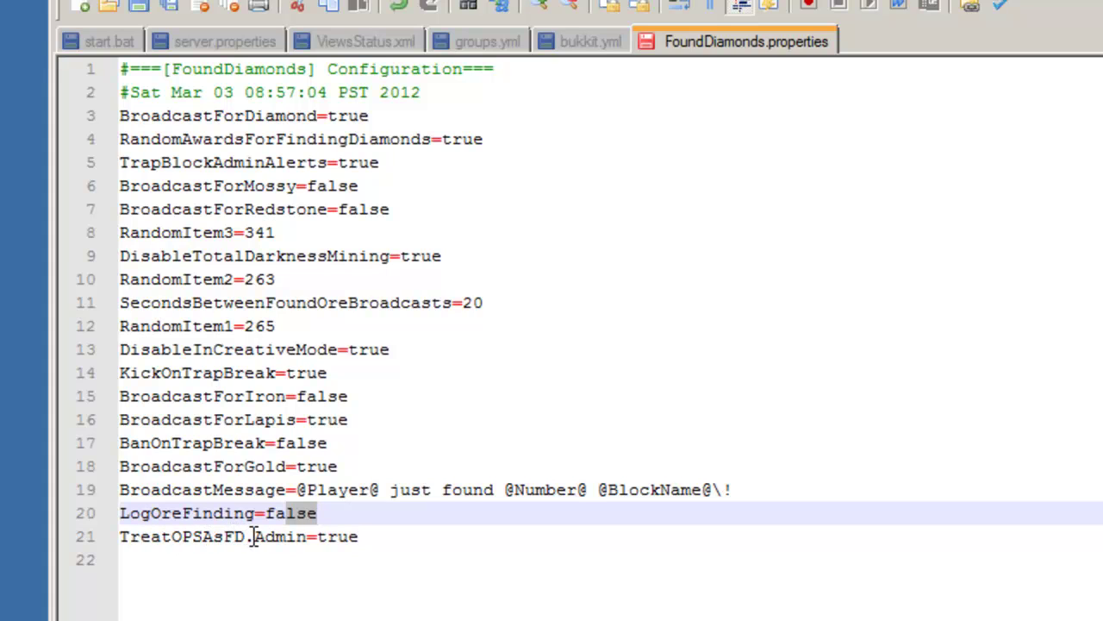
left_click(358, 536)
left_click_drag(359, 536, 306, 536)
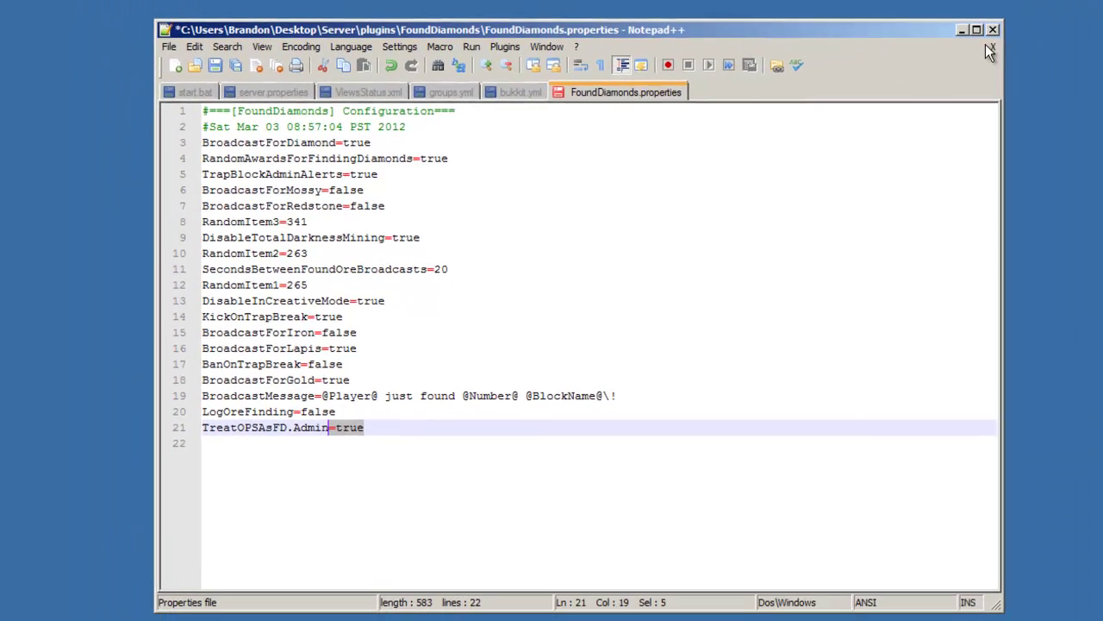
Close FoundDiamonds.properties without saving and select the worlds file in the FoundDiamonds folder
left_click(988, 28)
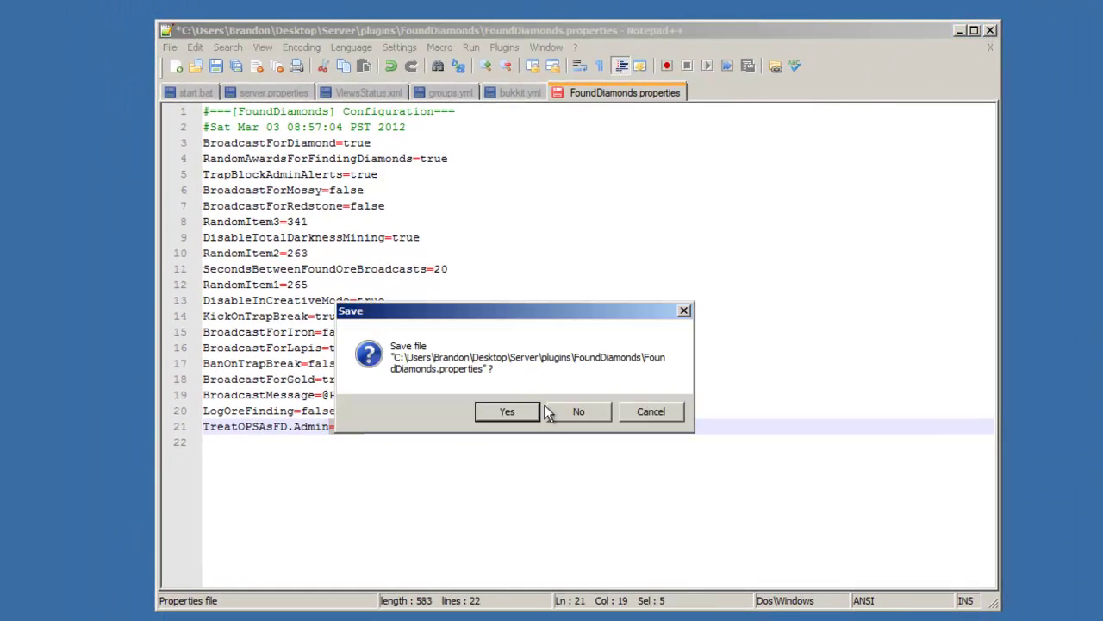
left_click(577, 414)
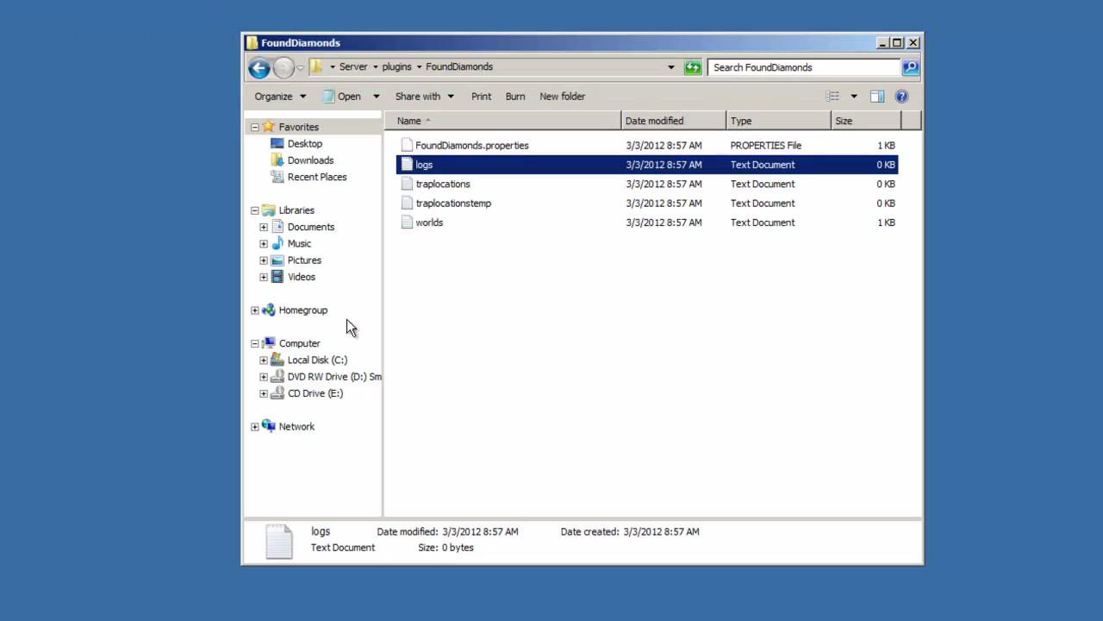
left_click(443, 190)
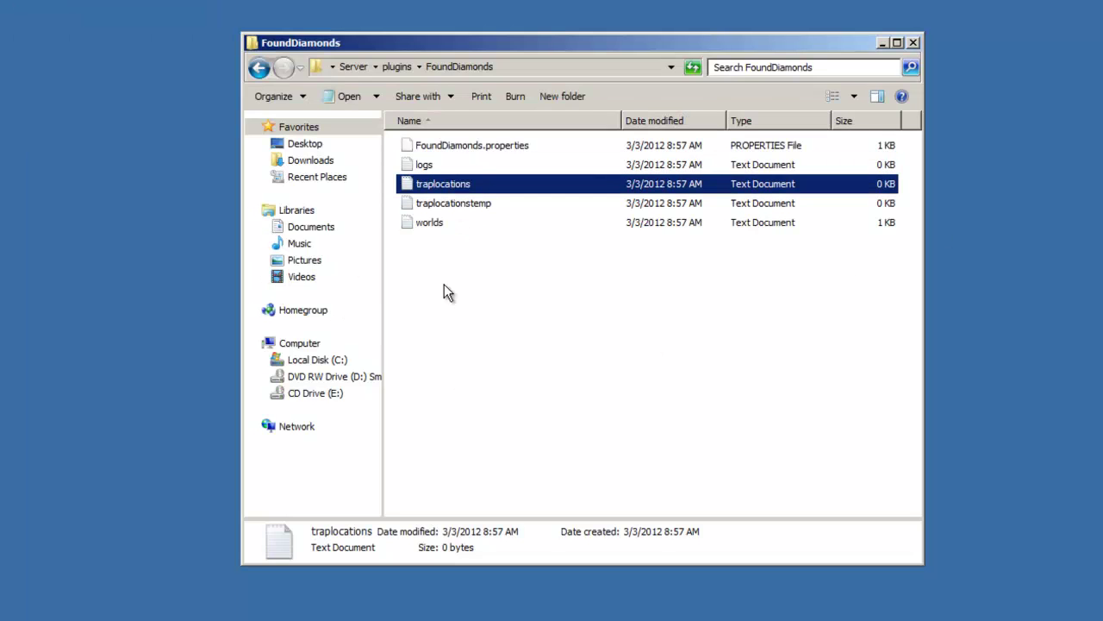
left_click(440, 204)
Open the worlds file, check the world, world_nether, world_the_end list, and close Notepad
double_click(438, 224)
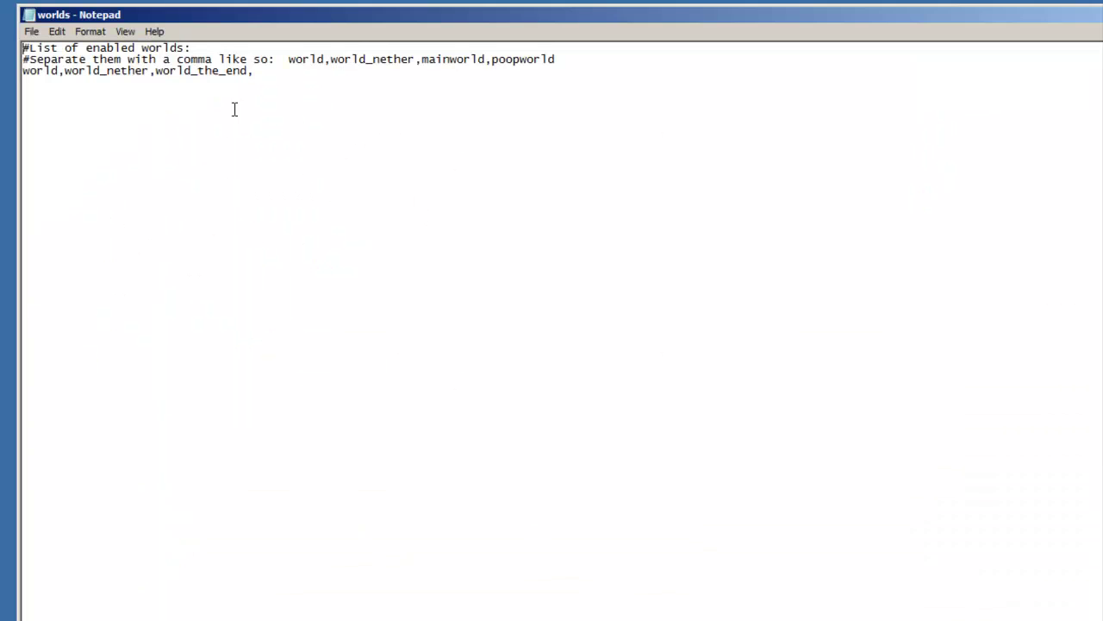
left_click_drag(22, 71, 311, 72)
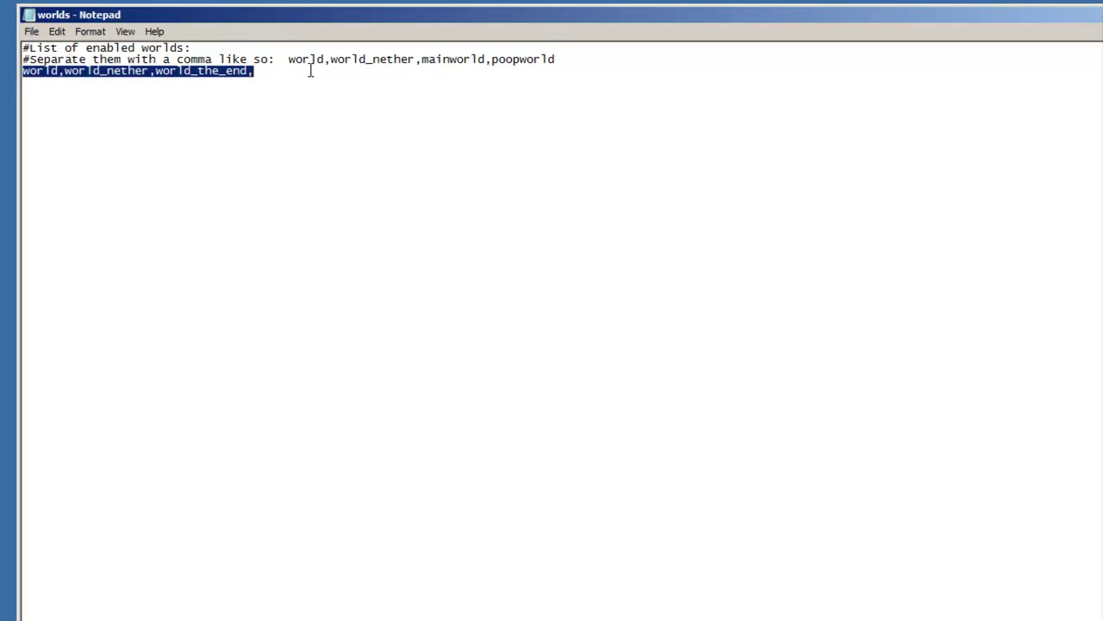
left_click(334, 81)
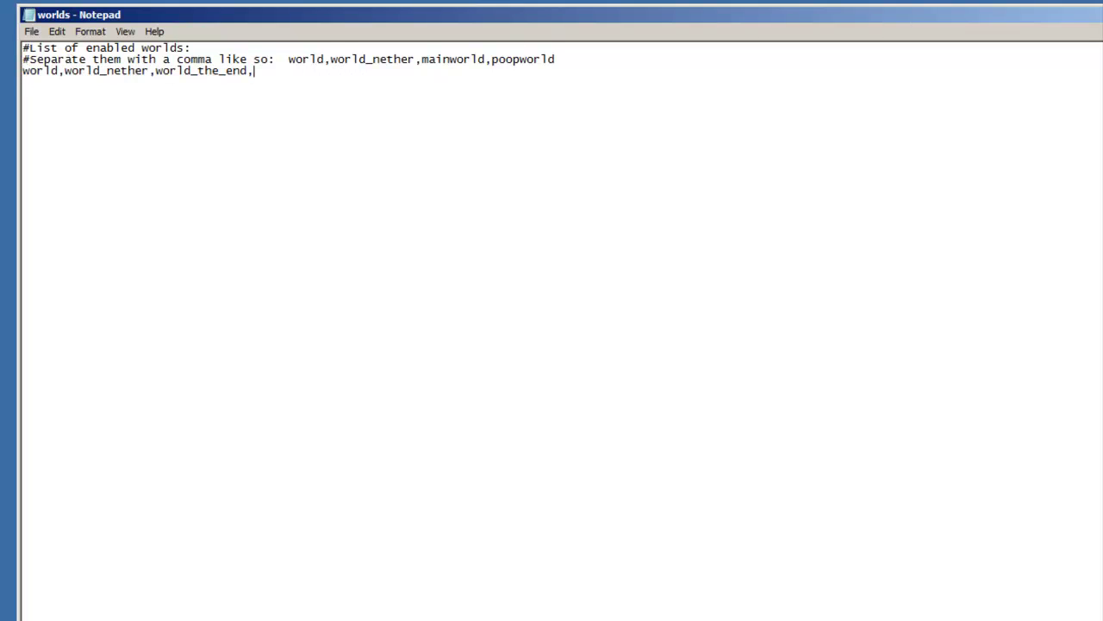
key("alt+F4")
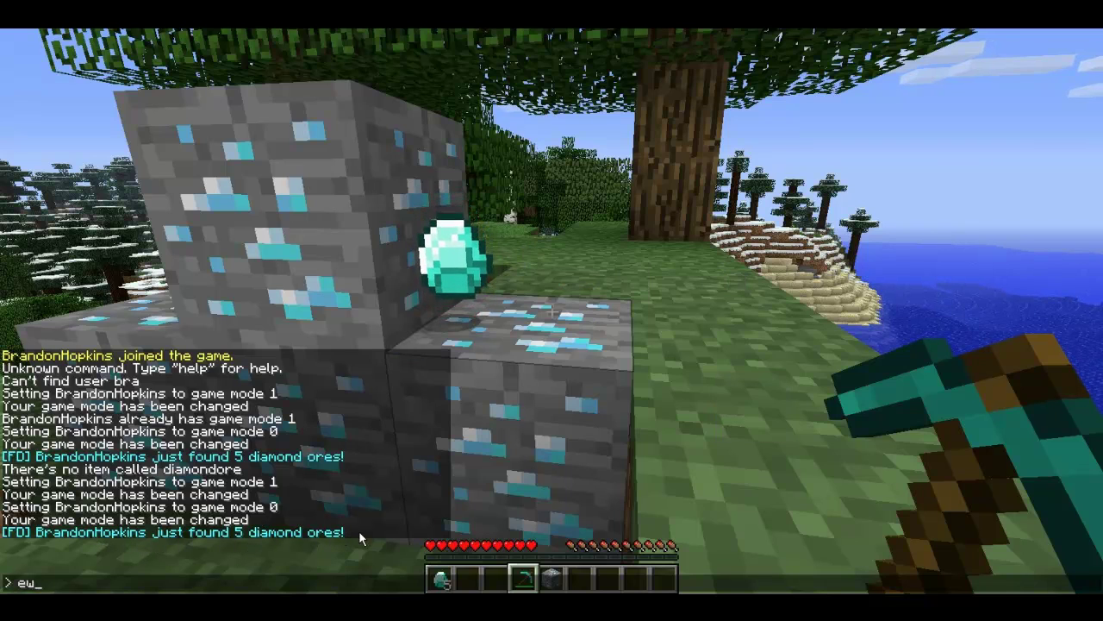
Close chat, approach the ore cluster, and mine the three remaining diamond ore blocks
key("Escape")
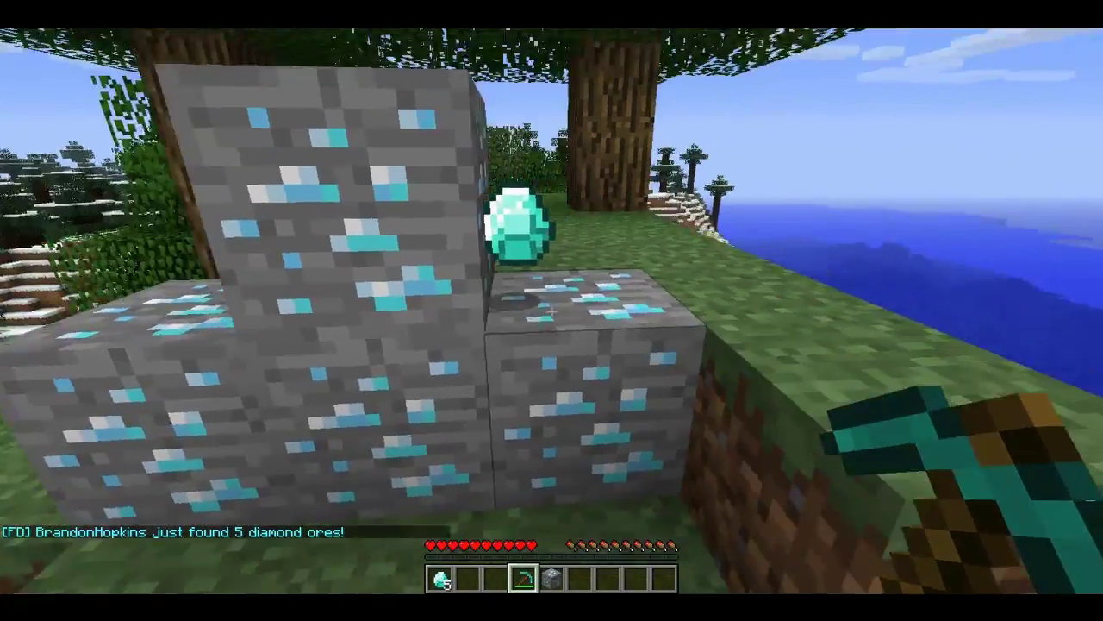
key("w")
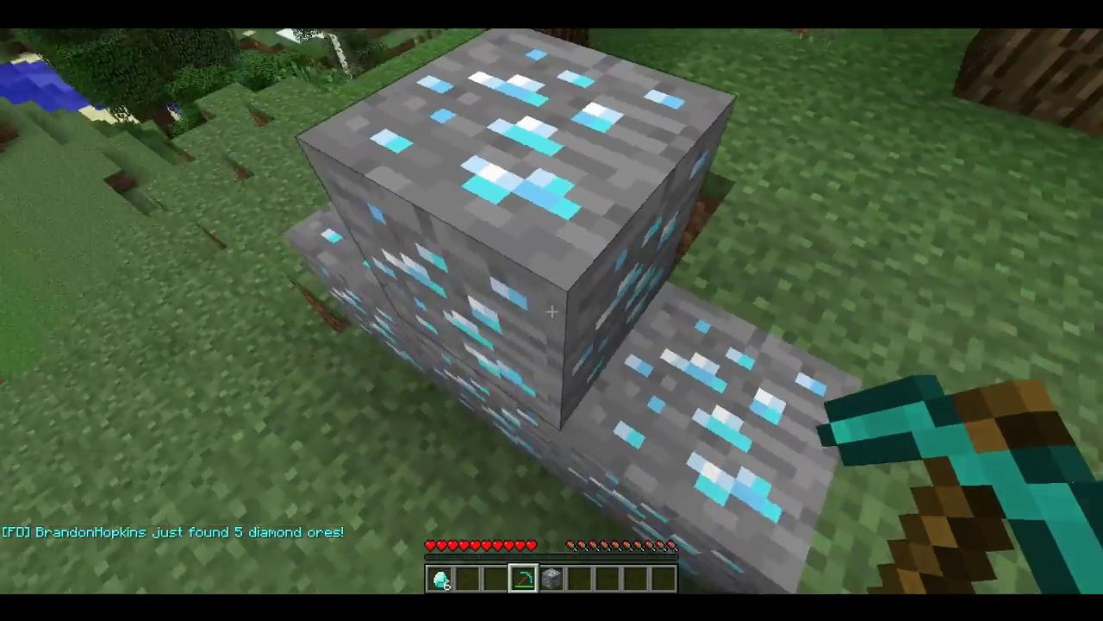
key("s")
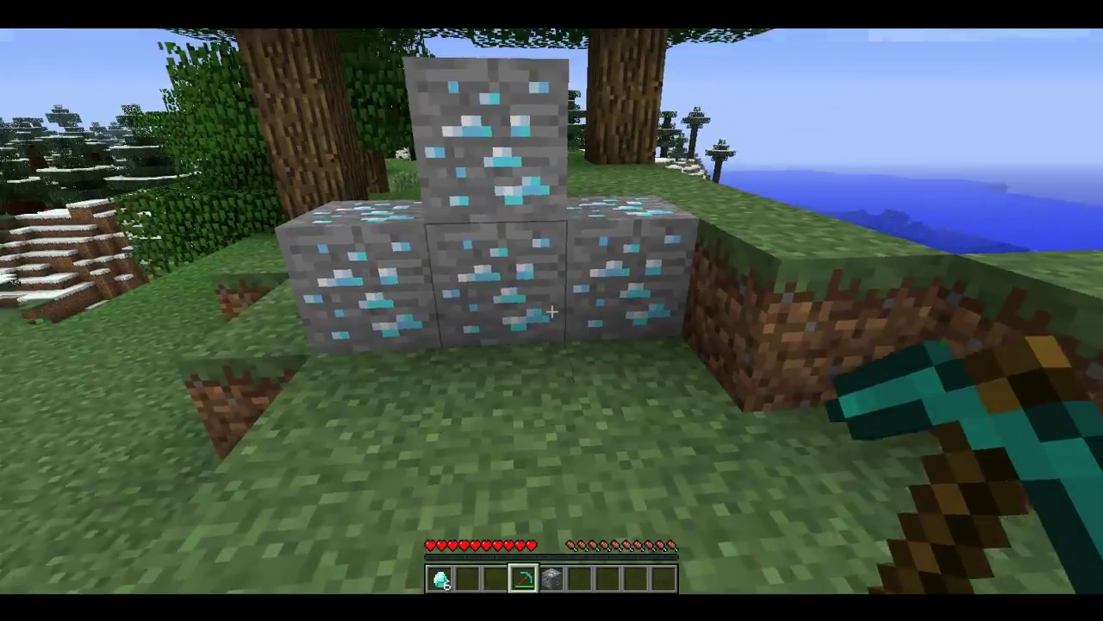
key("a")
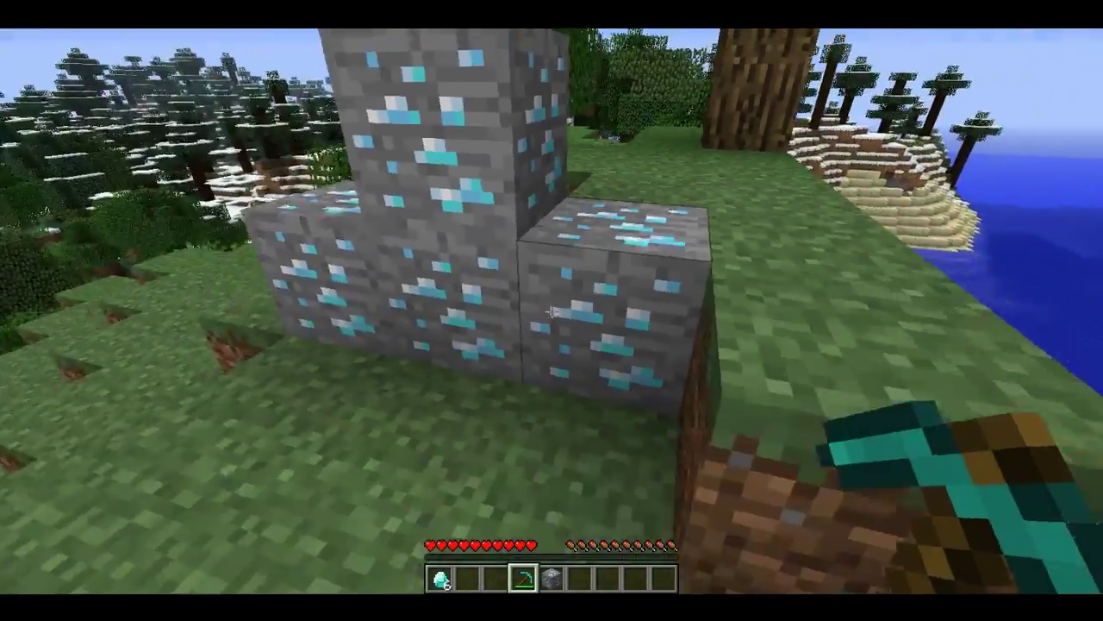
key("w")
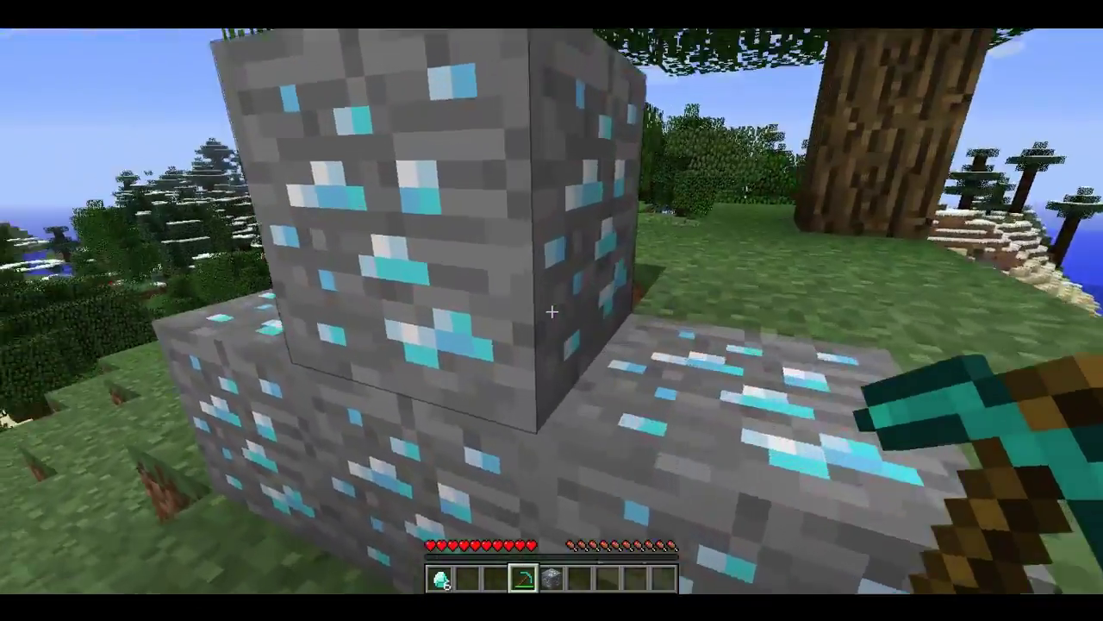
key("s")
key("w")
left_click(552, 310)
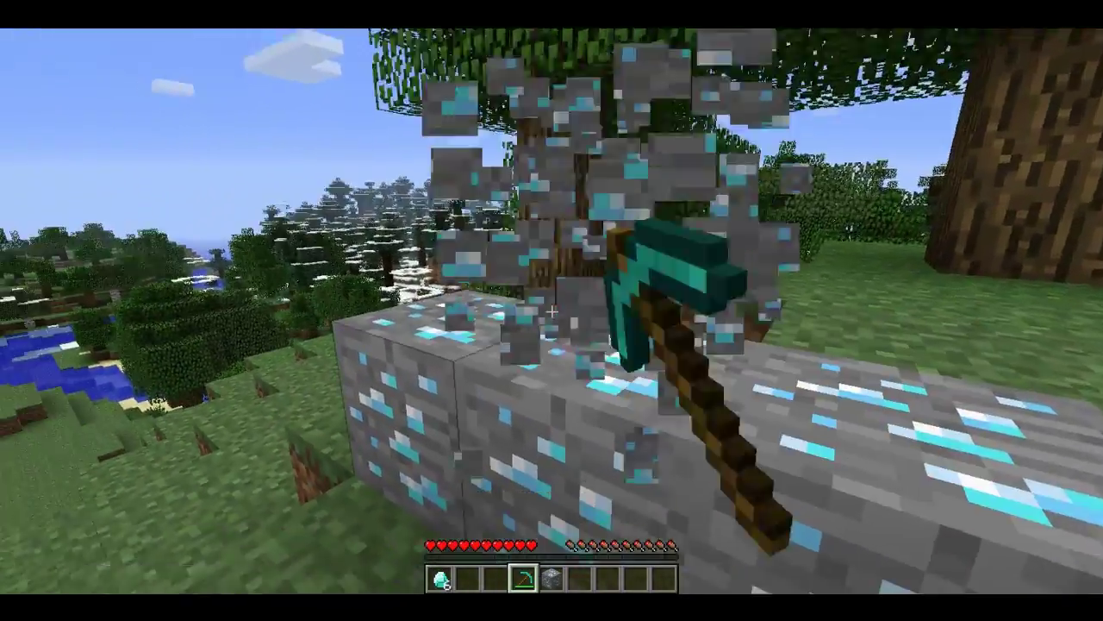
left_click(552, 310)
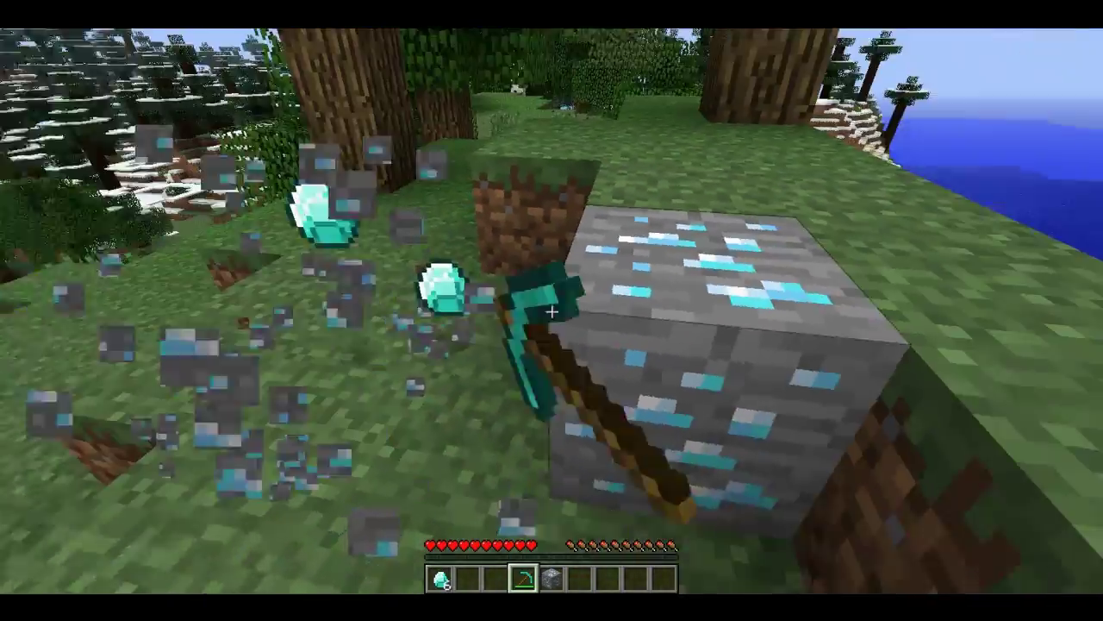
left_click(551, 310)
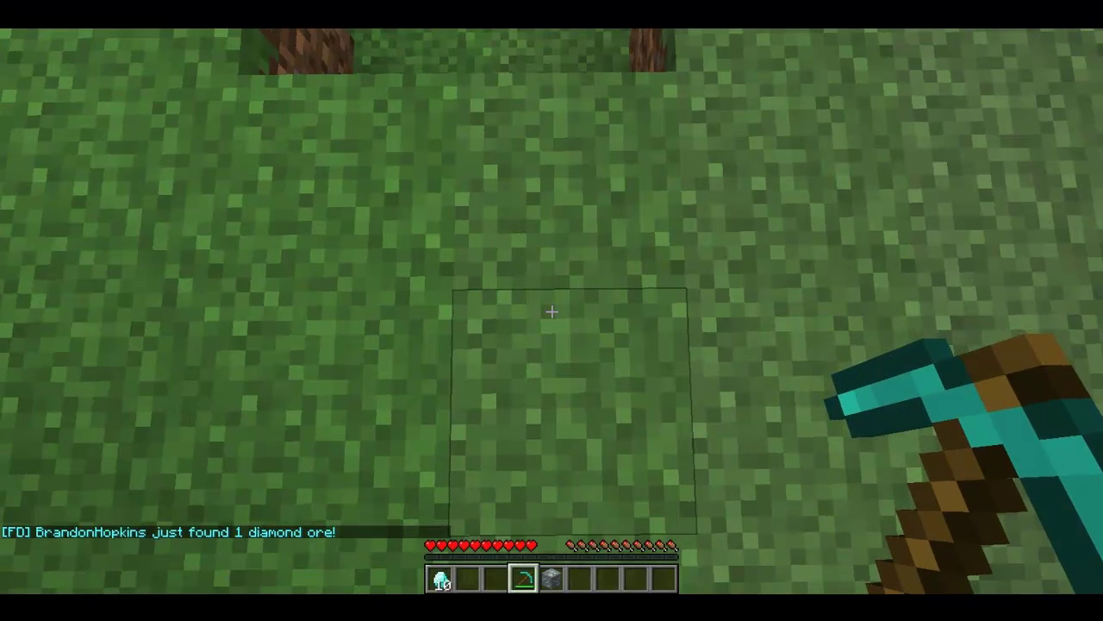
Run /settrap from chat to place a diamond ore trap
key("t")
type("/settra")
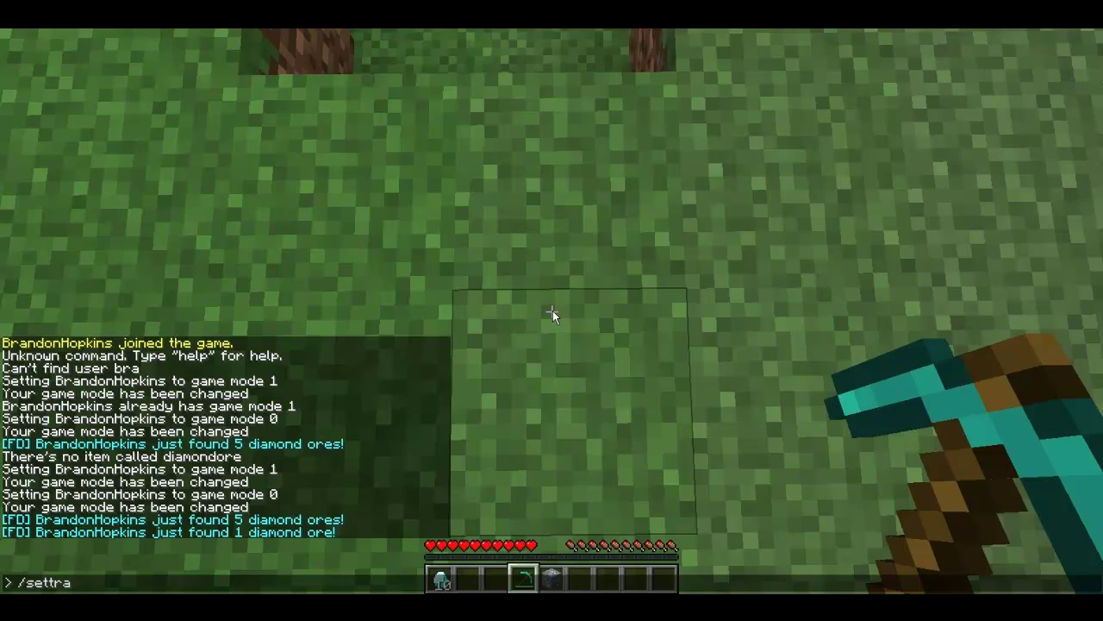
type("p")
key("Return")
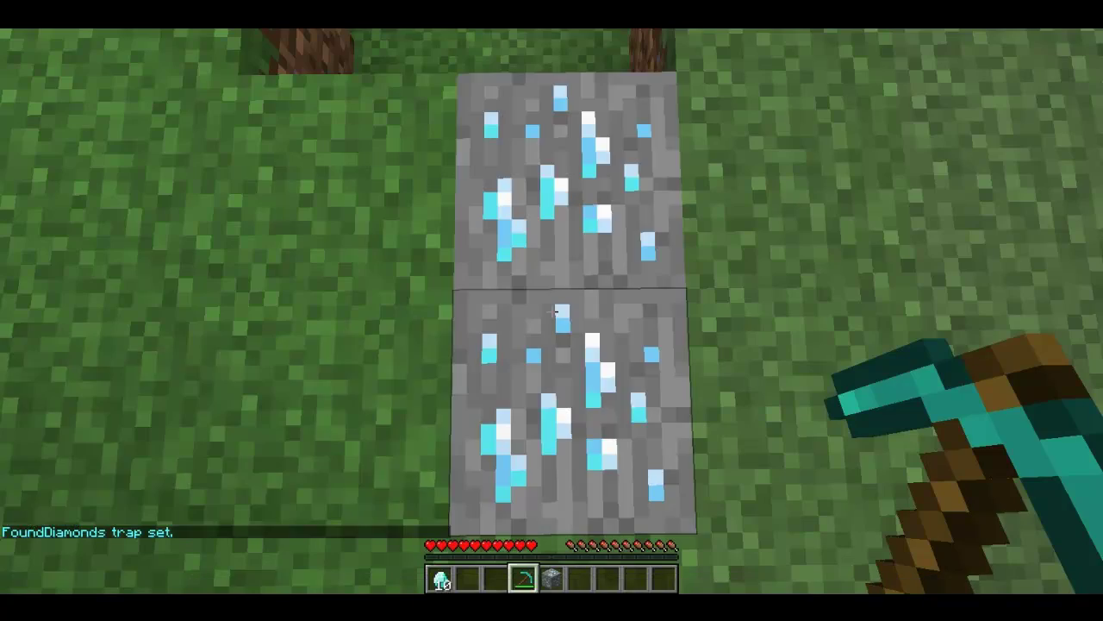
Mine out the trap's diamond ore blocks and climb out of the pit
key("s")
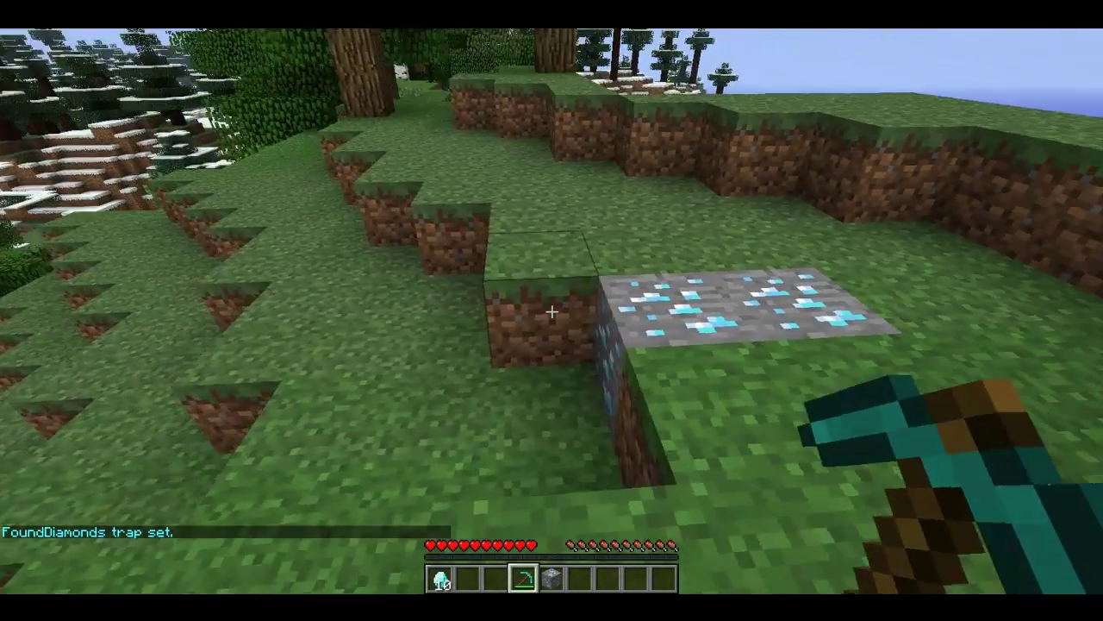
key("w")
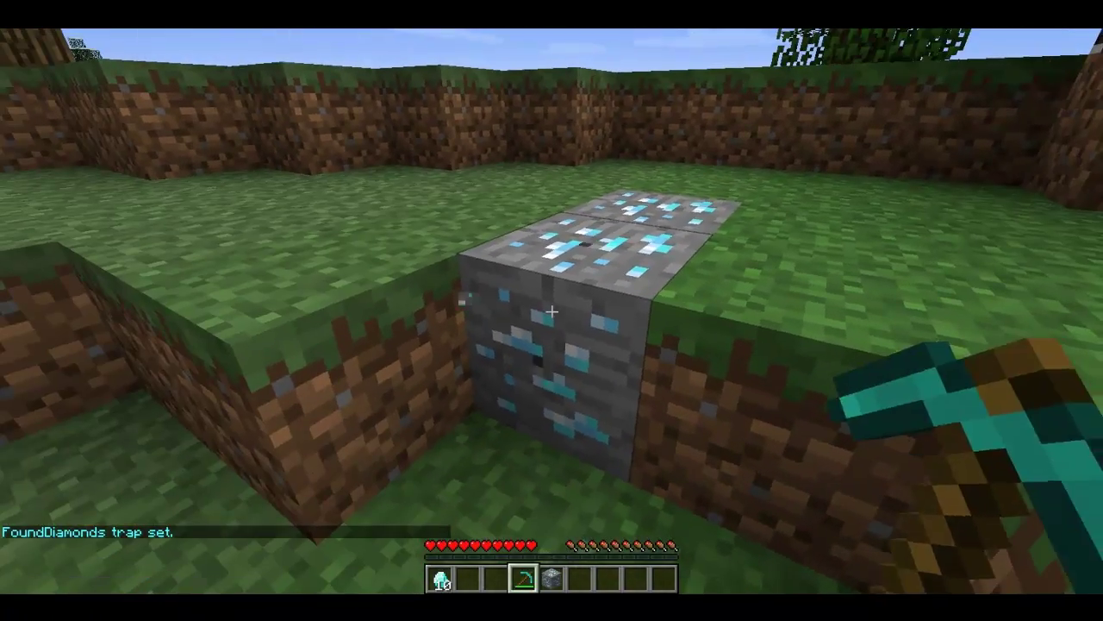
left_click(552, 311)
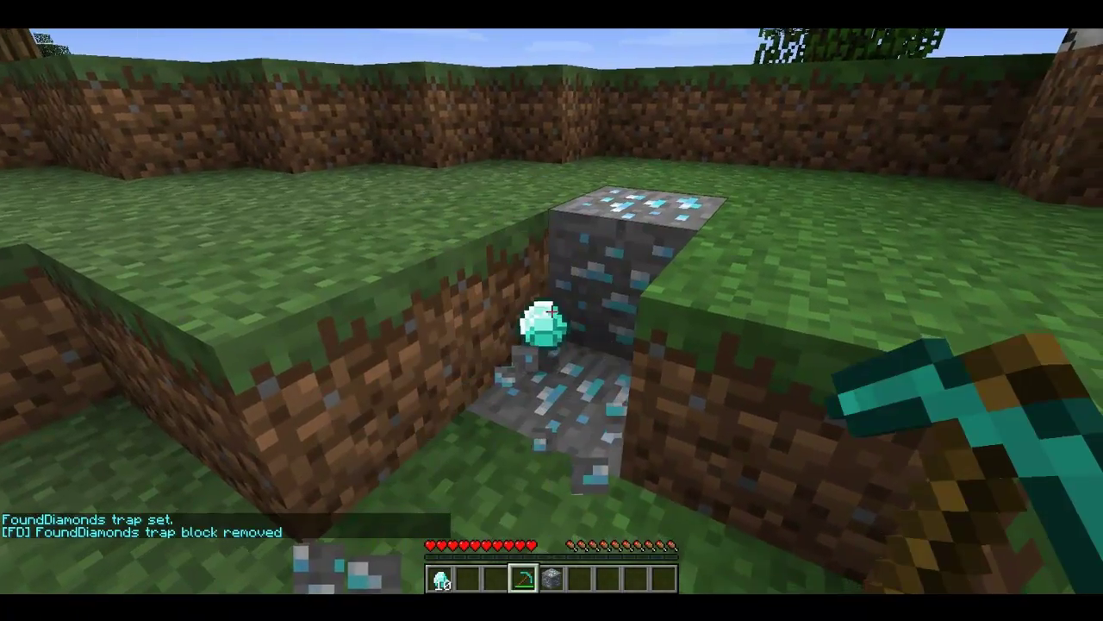
key("w")
left_click(551, 310)
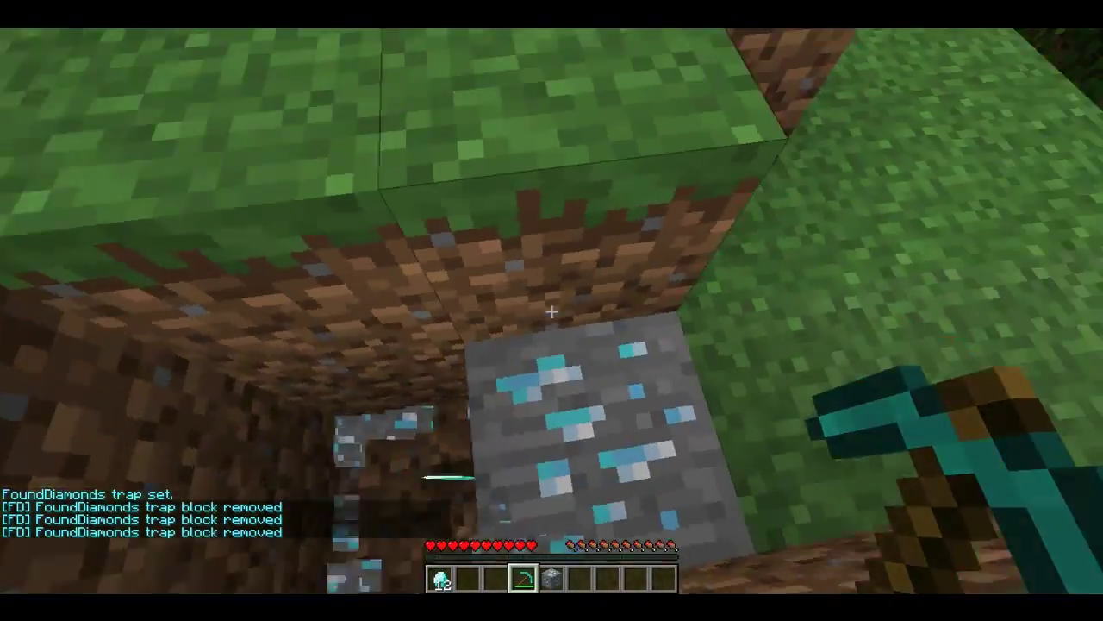
key("w")
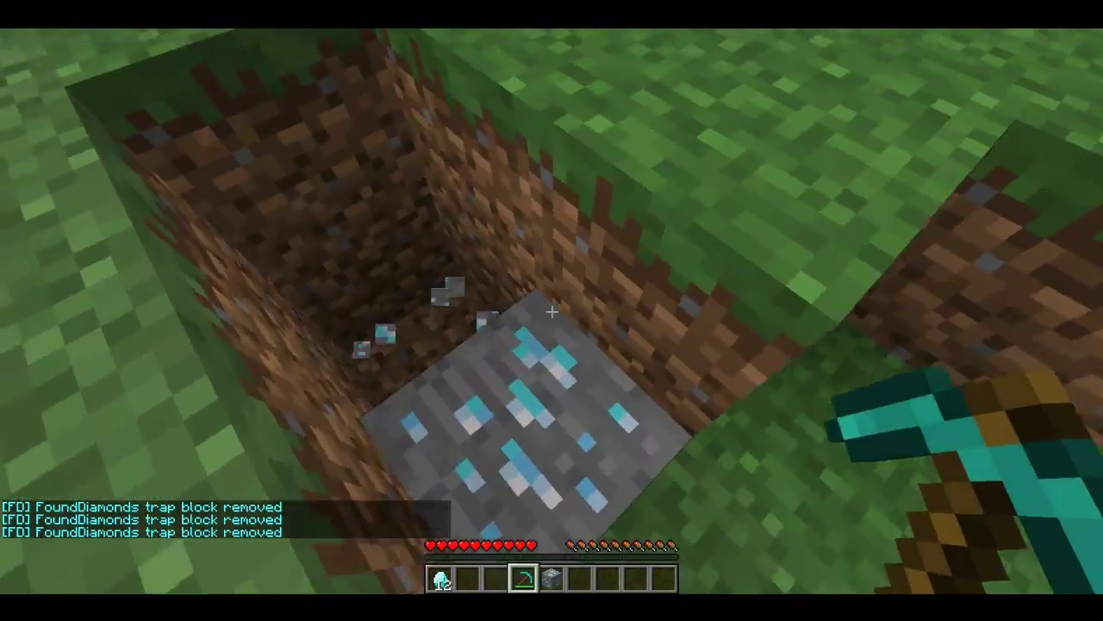
key("space")
Run /settrap again to place another diamond ore trap
key("w")
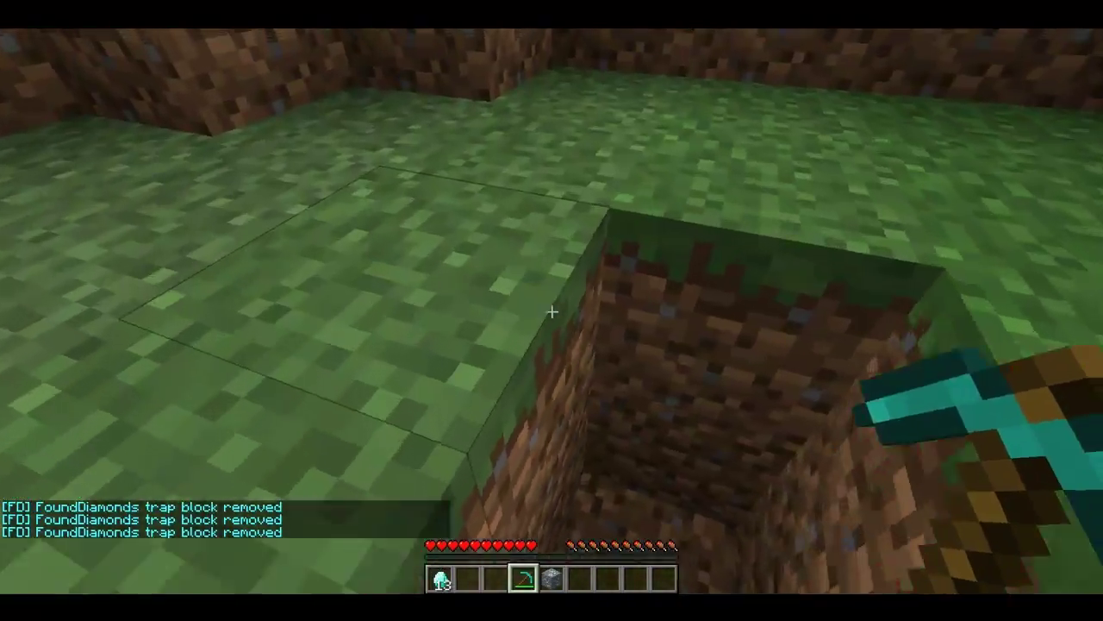
key("slash")
type("settra[")
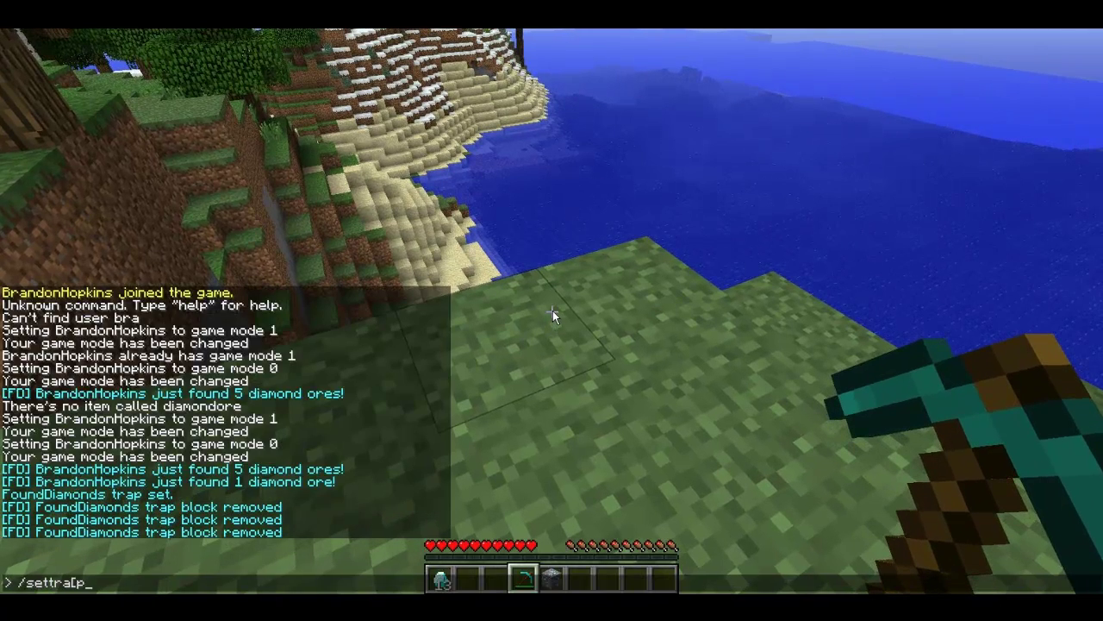
type("p")
key("Return")
Remove your own operator status with /deop, then mine the trap ore and get kicked
key("t")
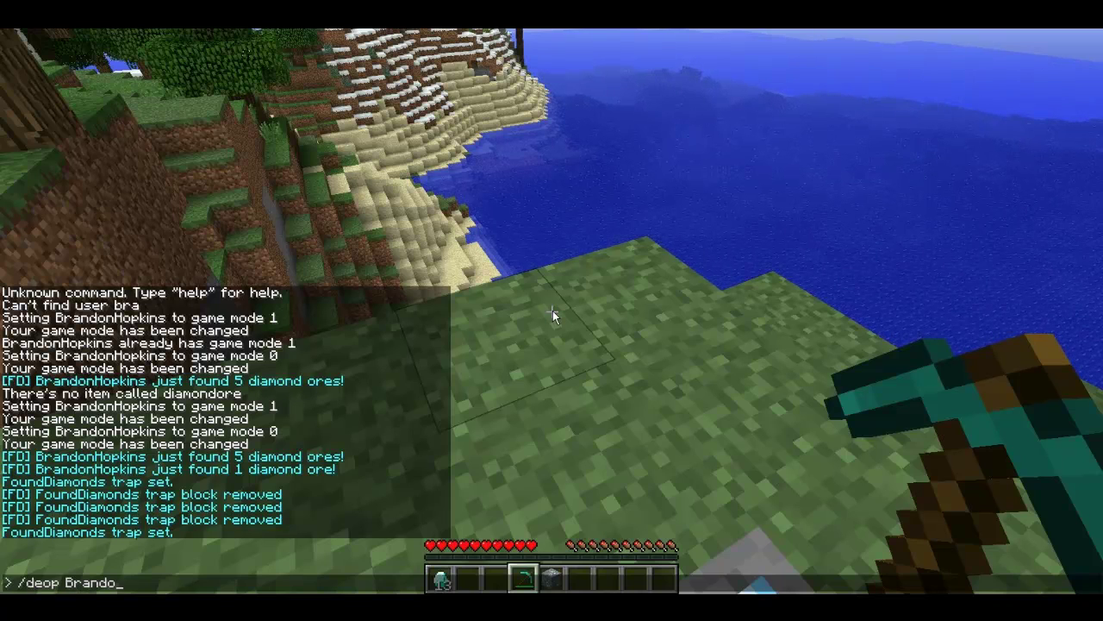
type("Hopkins")
key("Return")
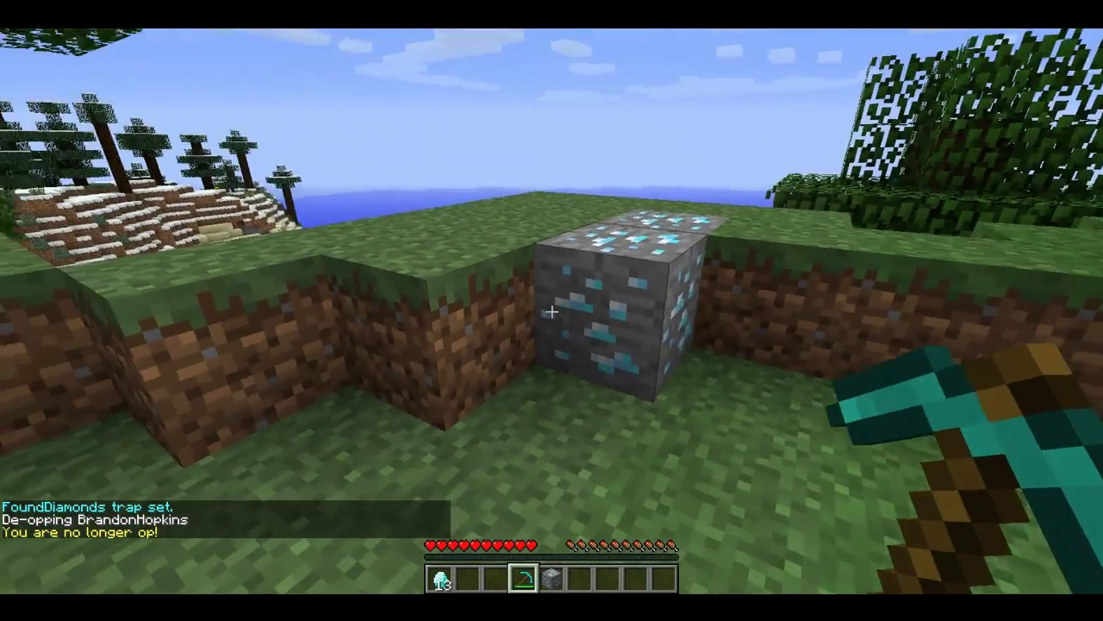
left_click(552, 311)
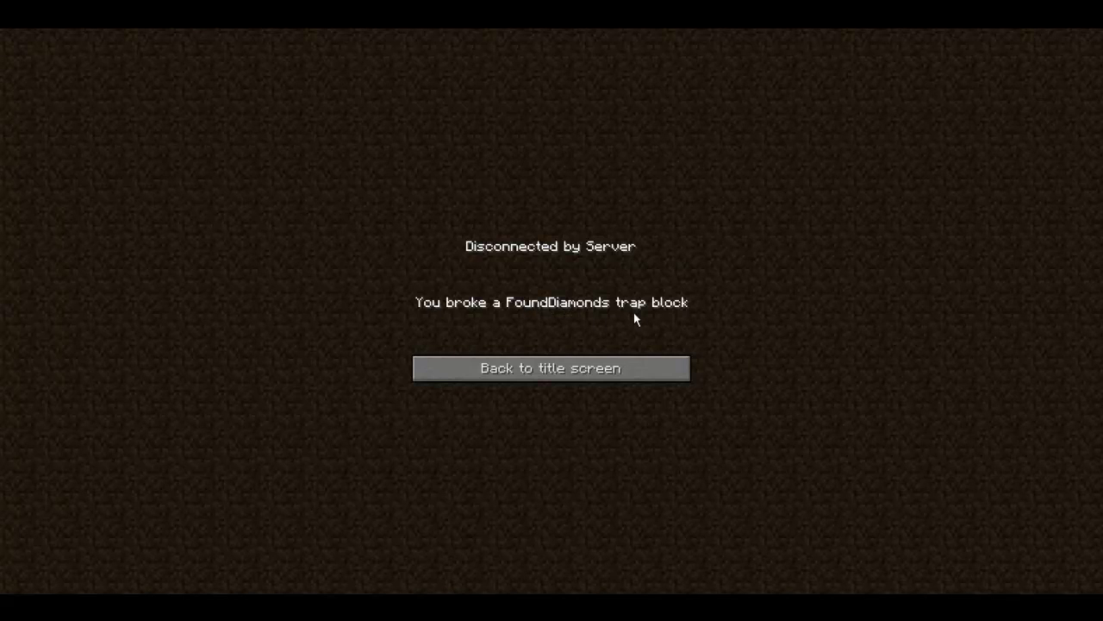
Rejoin the Local Server through Multiplayer, then toss a diamond and walk past the ore trenches
left_click(618, 362)
left_click(551, 285)
double_click(550, 286)
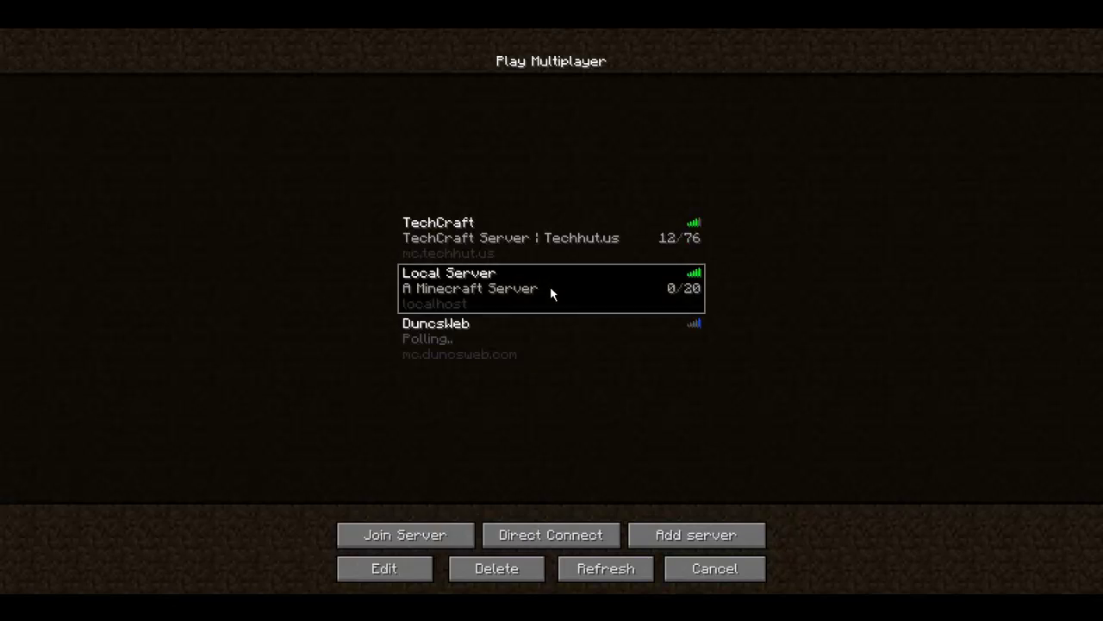
key("q")
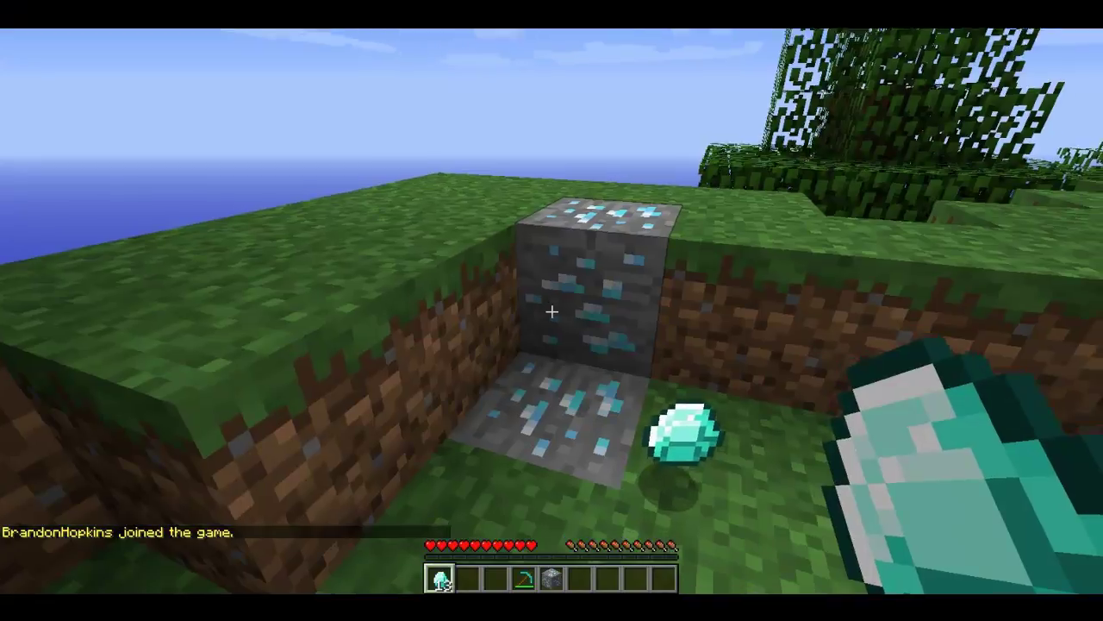
key("w")
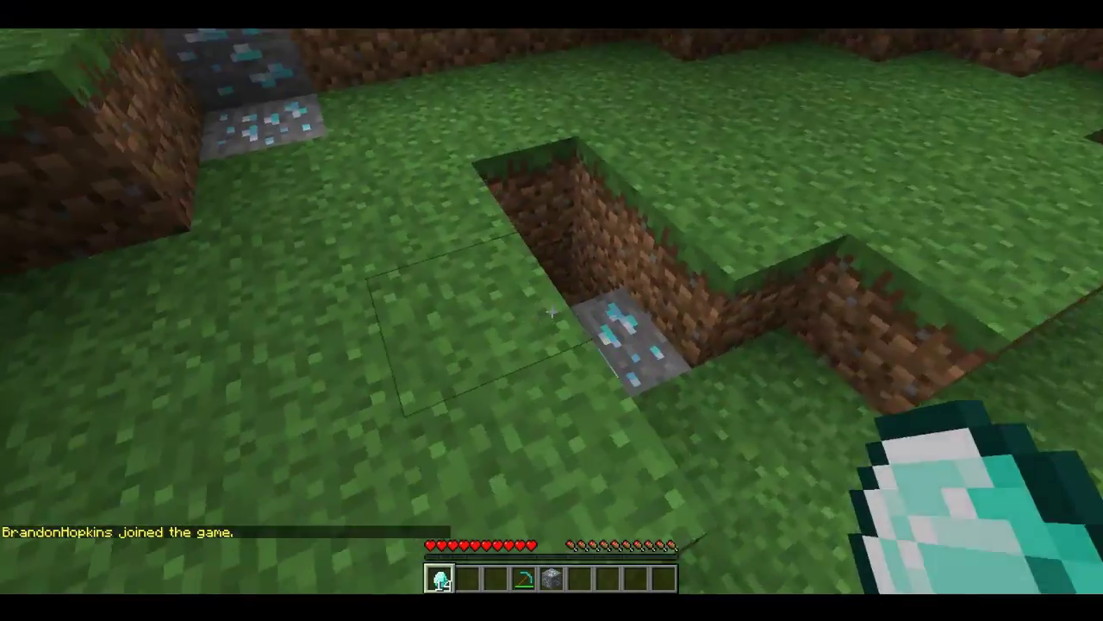